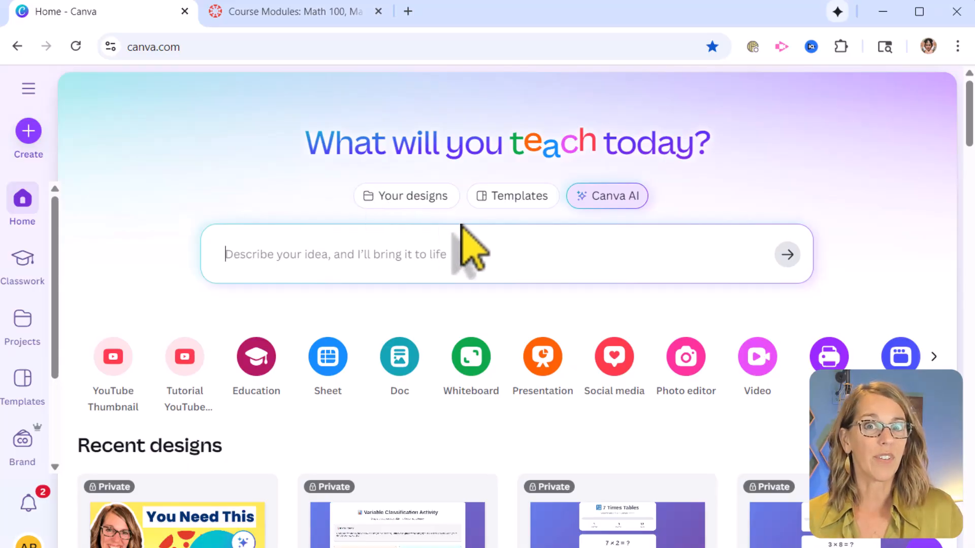
Step: Open Canva AI in Code for me mode and look through the sample code ideas
click(607, 205)
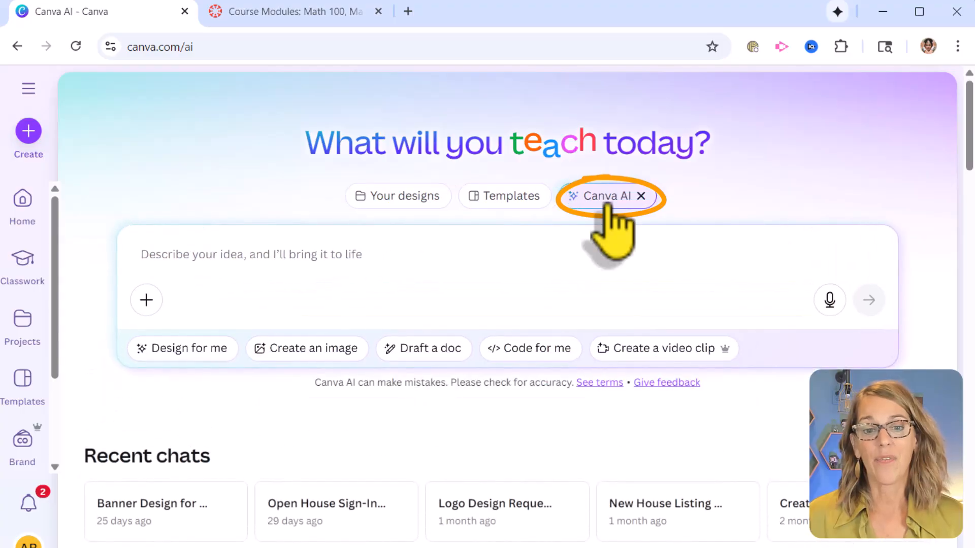
click(532, 350)
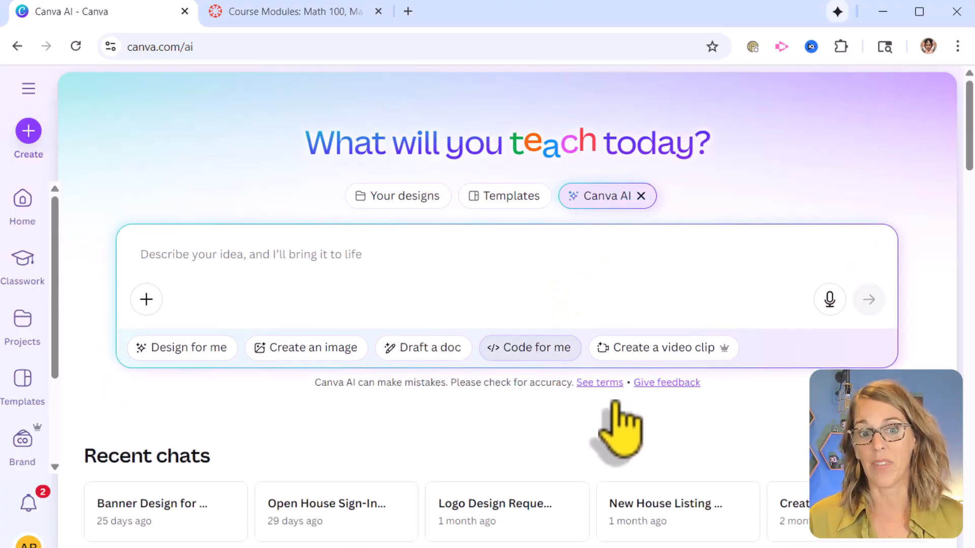
scroll(653, 446, down, 10)
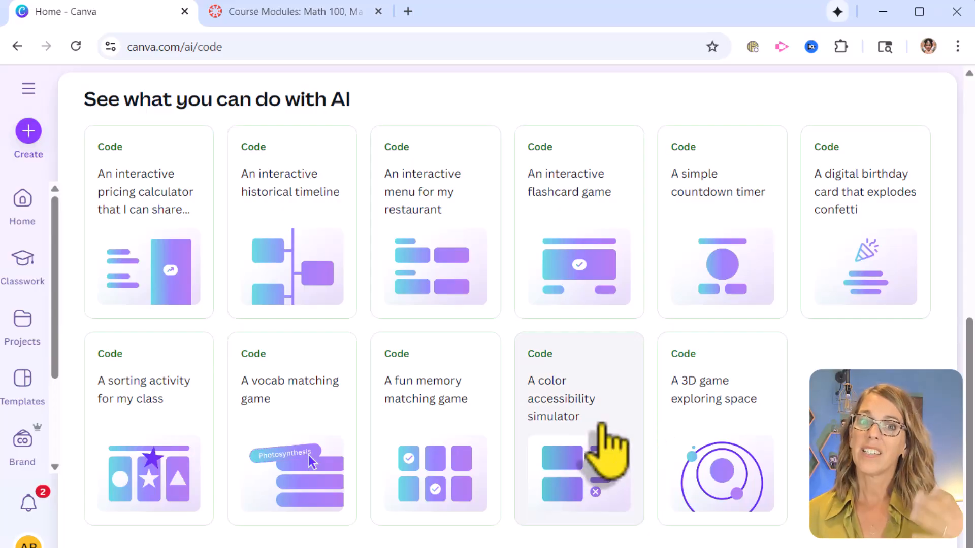
scroll(592, 421, up, 5)
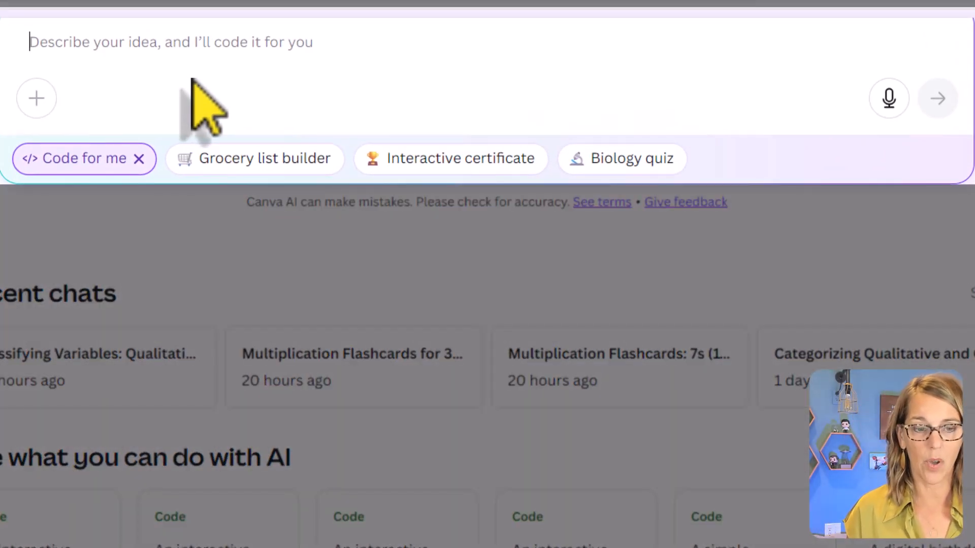
Step: Start the code prompt with "Create flashcards to help my students learn their multiplication facts for 8s up to 12."
text(Create )
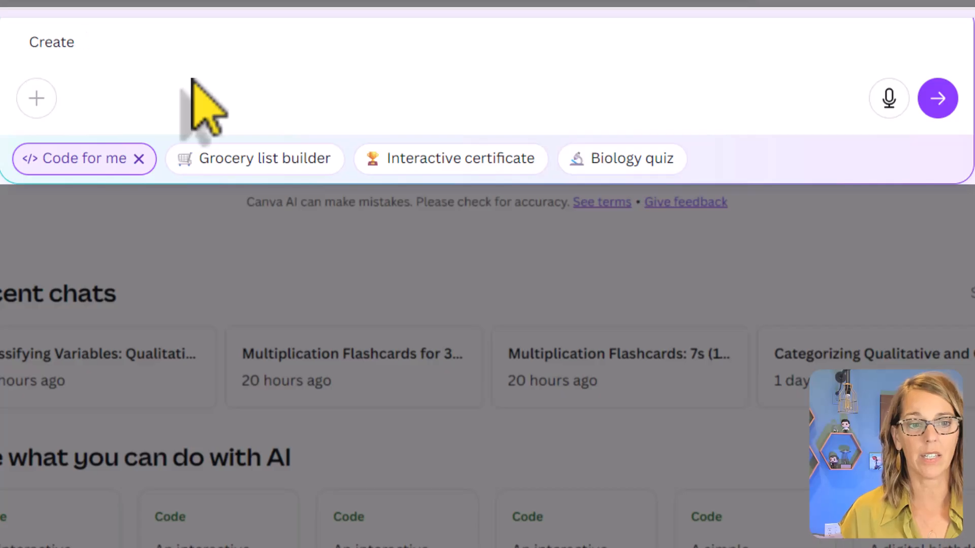
text(flashcards to)
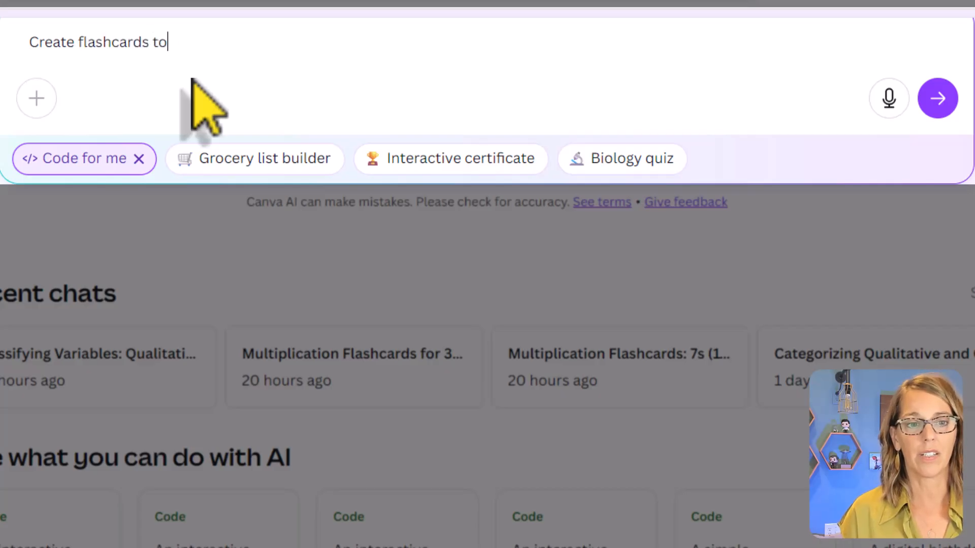
text(hel)
text(lp m)
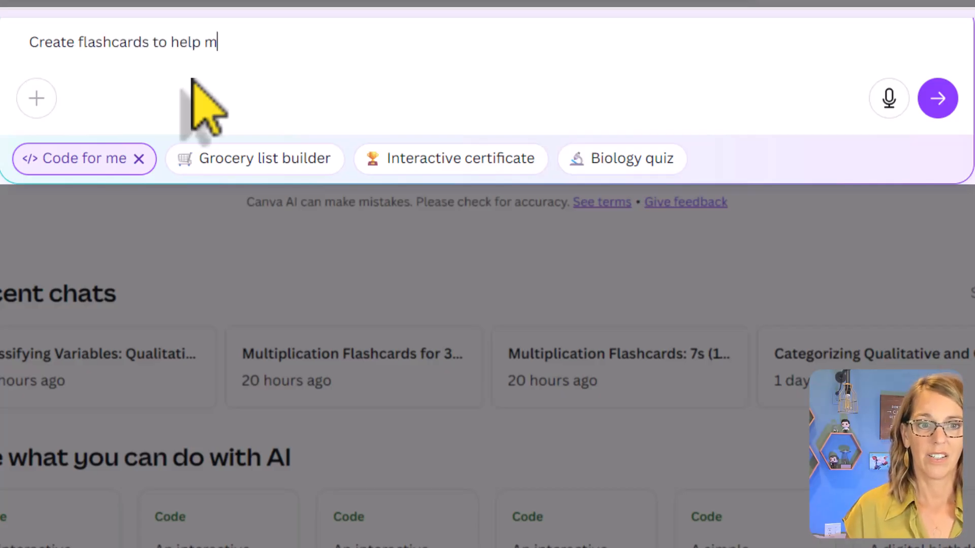
text(y students learn)
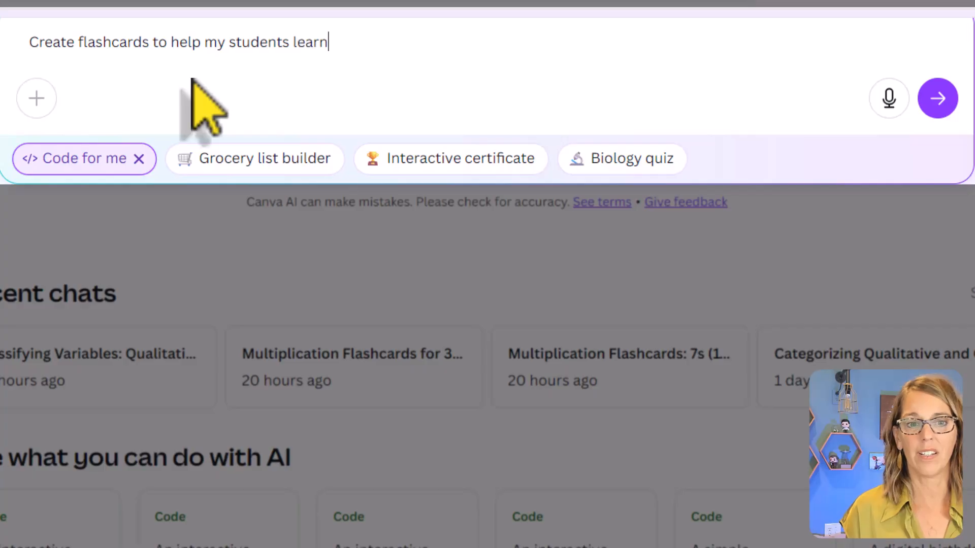
text( their multipl)
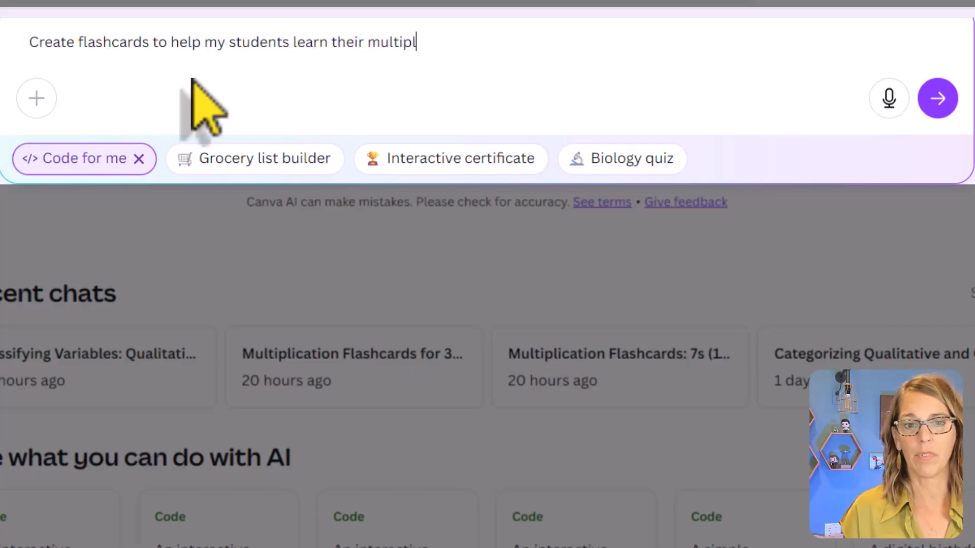
text(ication facts)
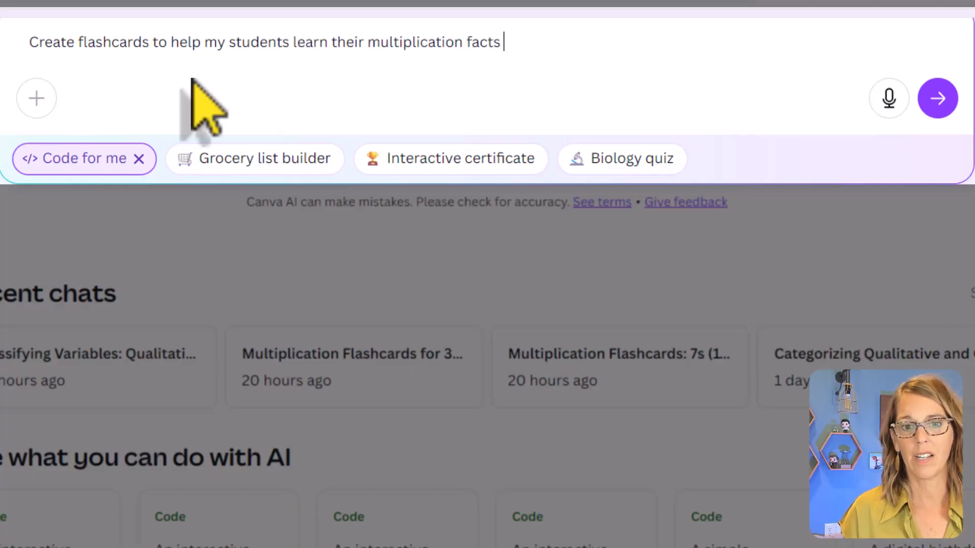
text( for 8s up to 12.)
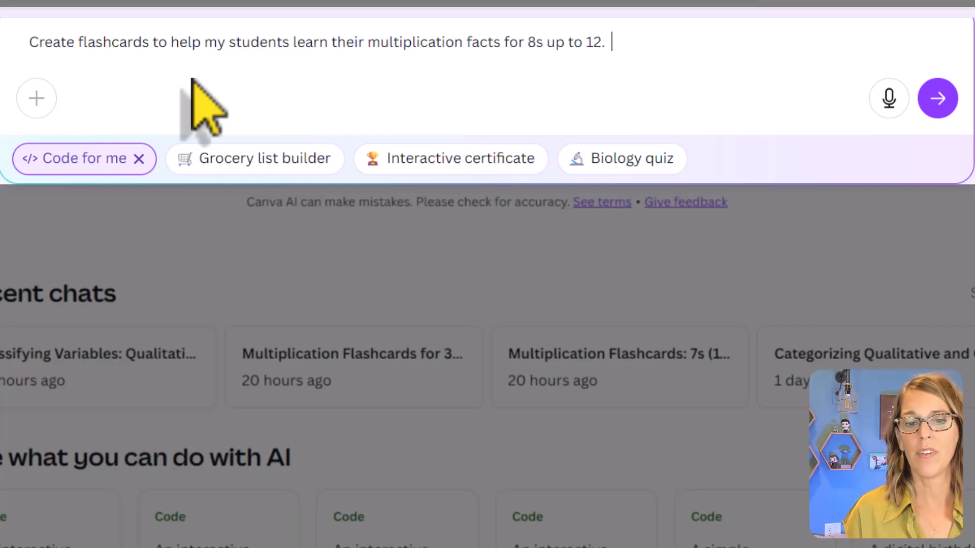
text(  Show t)
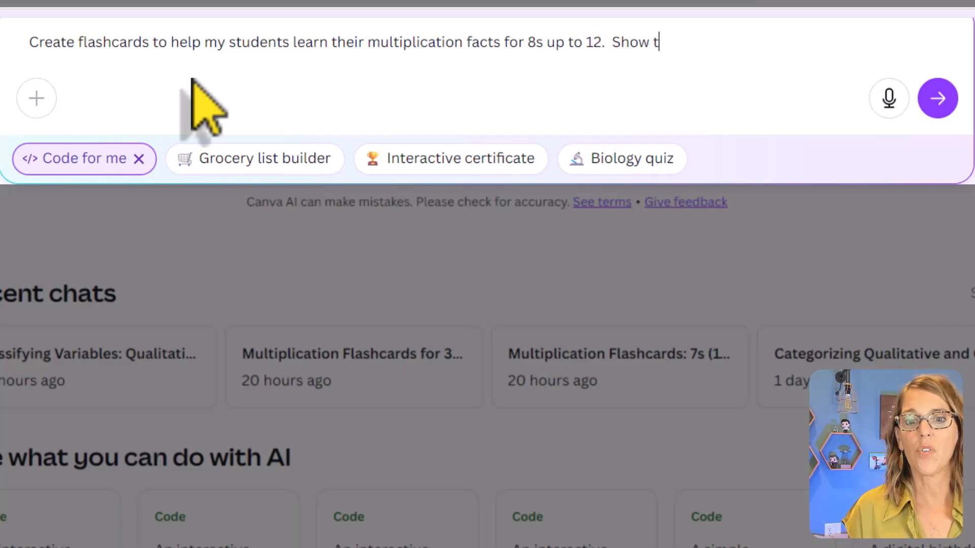
text(heir score, an)
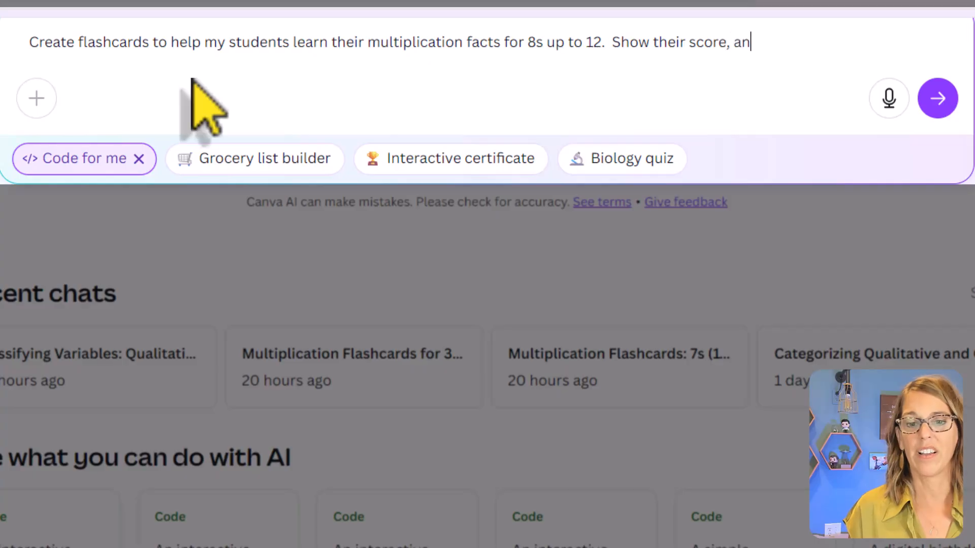
text(d I want a pop)
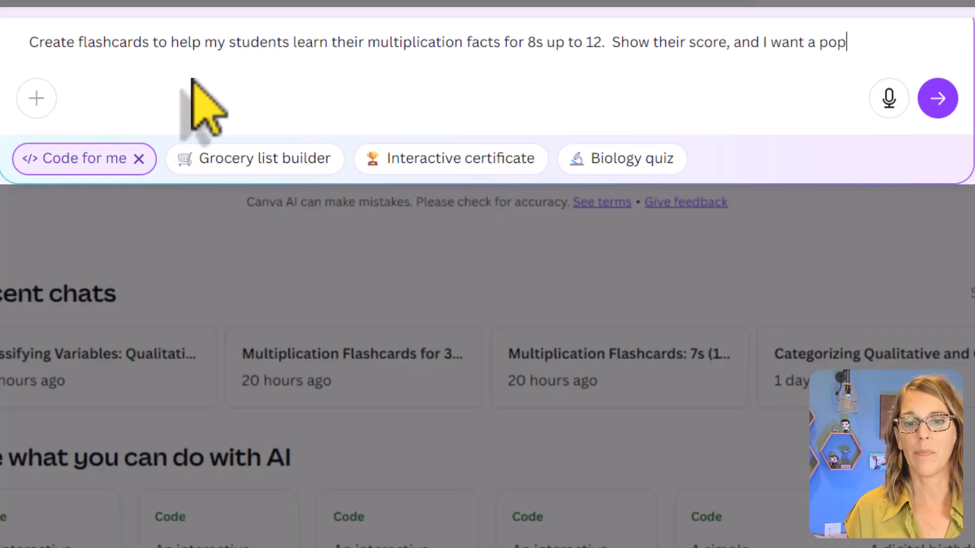
text( up that says)
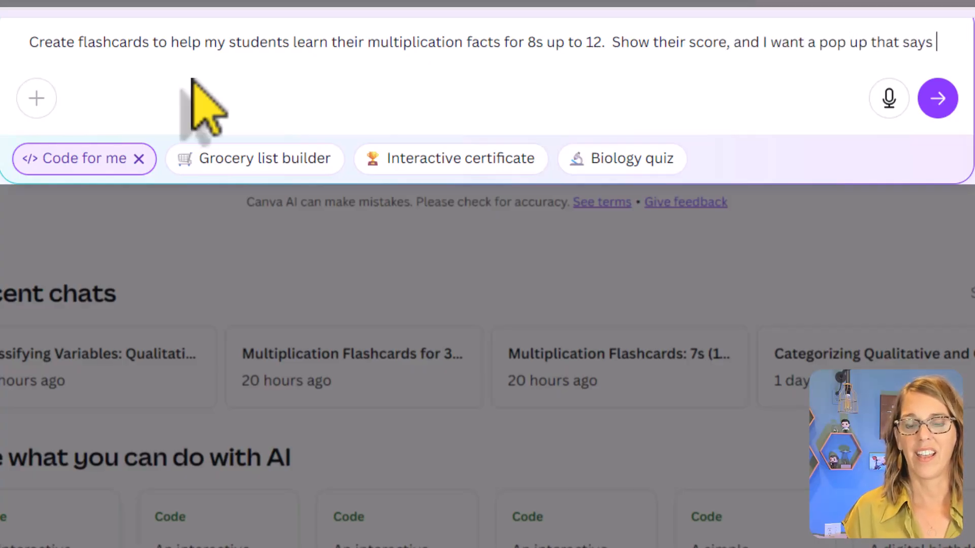
text( Good j)
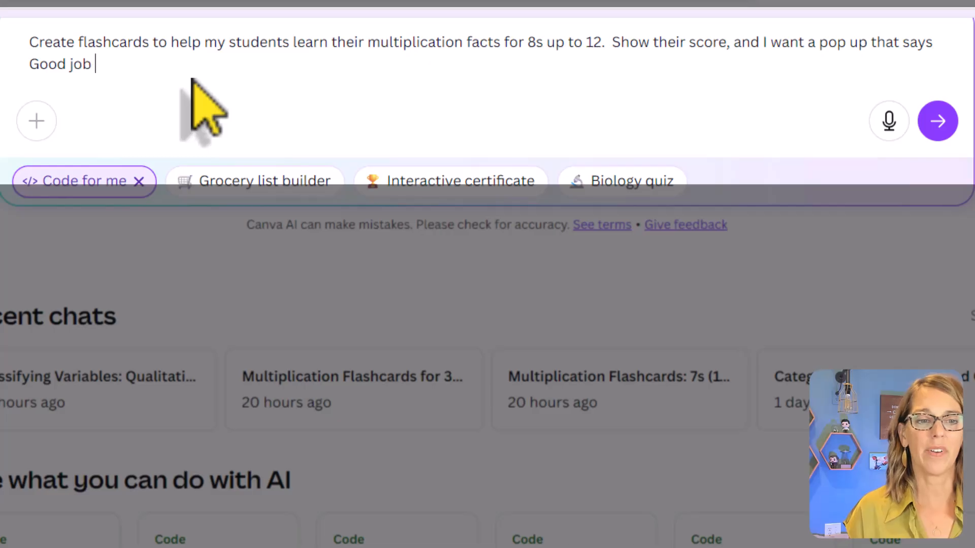
text(ob or try again.)
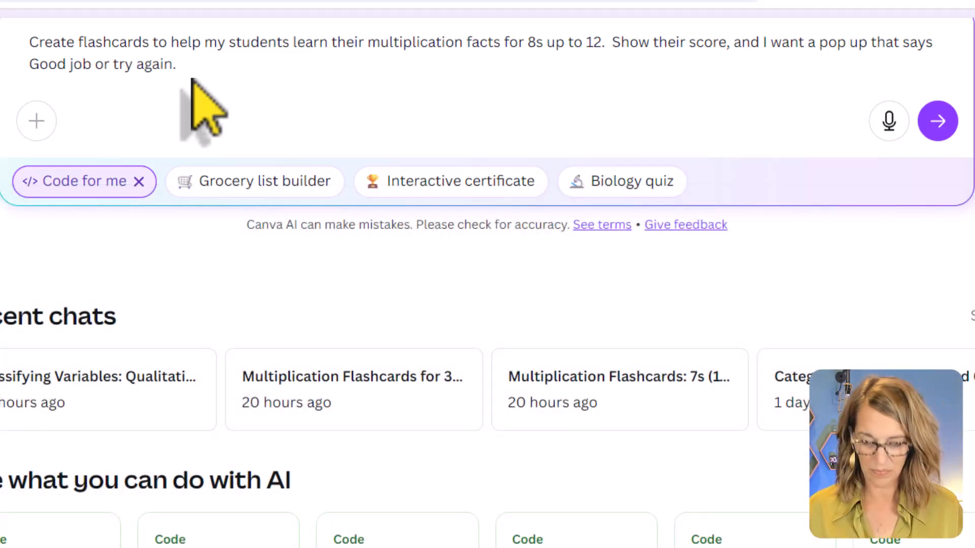
Step: Add "Show their score, and I want a pop up that says Good job or try again." to the prompt and submit it
key(Return)
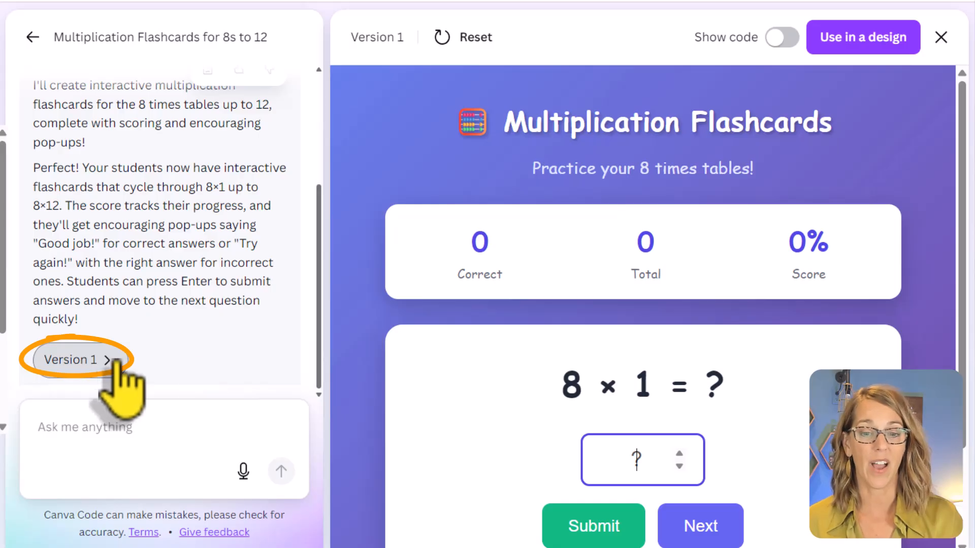
Step: Test the generated flashcards by answering 8 × 1 with 8, then advance to the following card
scroll(741, 452, down, 2)
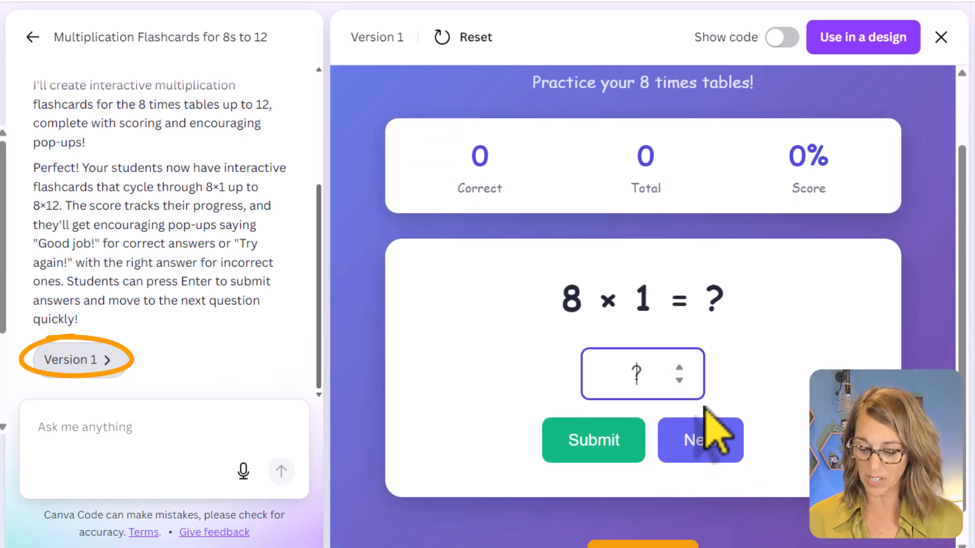
text(8)
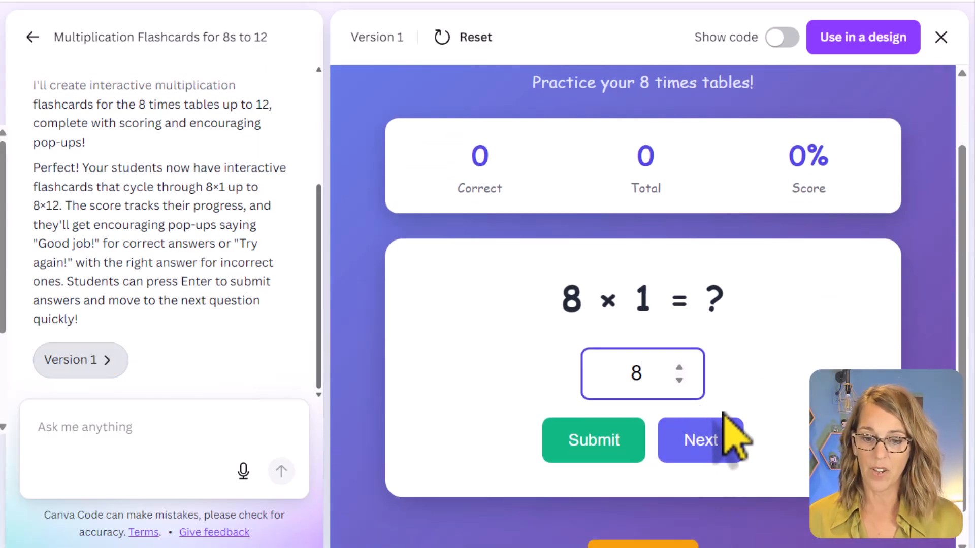
click(612, 440)
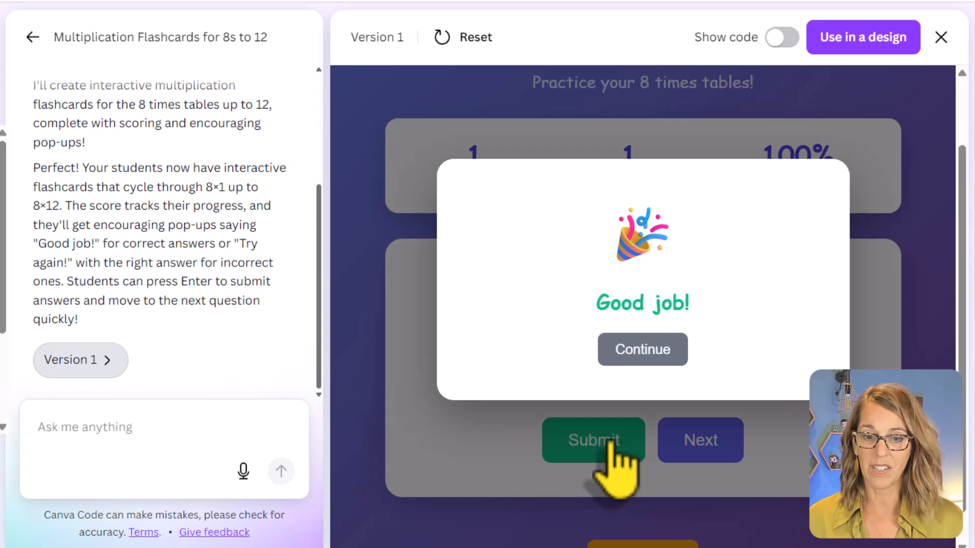
click(660, 356)
click(720, 450)
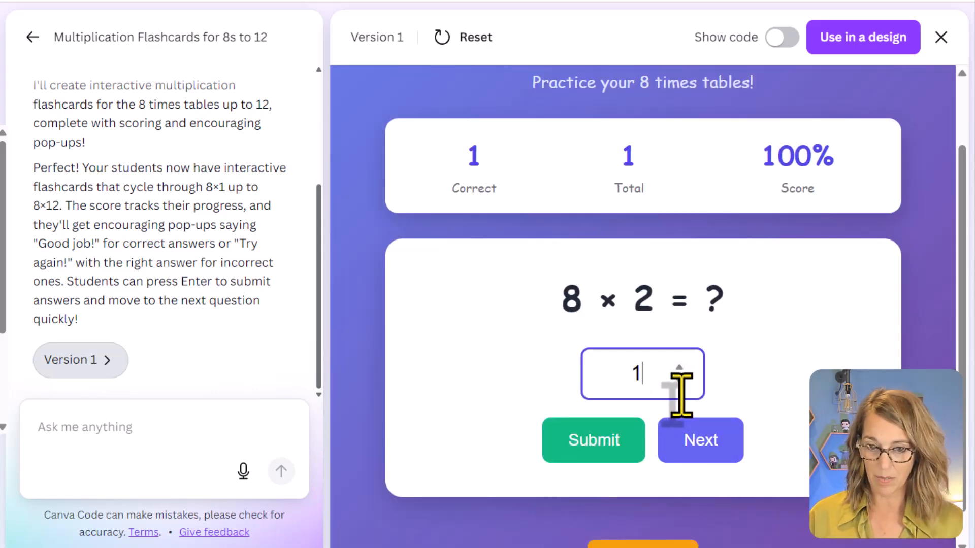
Step: Test a wrong answer by submitting 10 for 8 × 2 and dismiss the feedback pop-up
text(10)
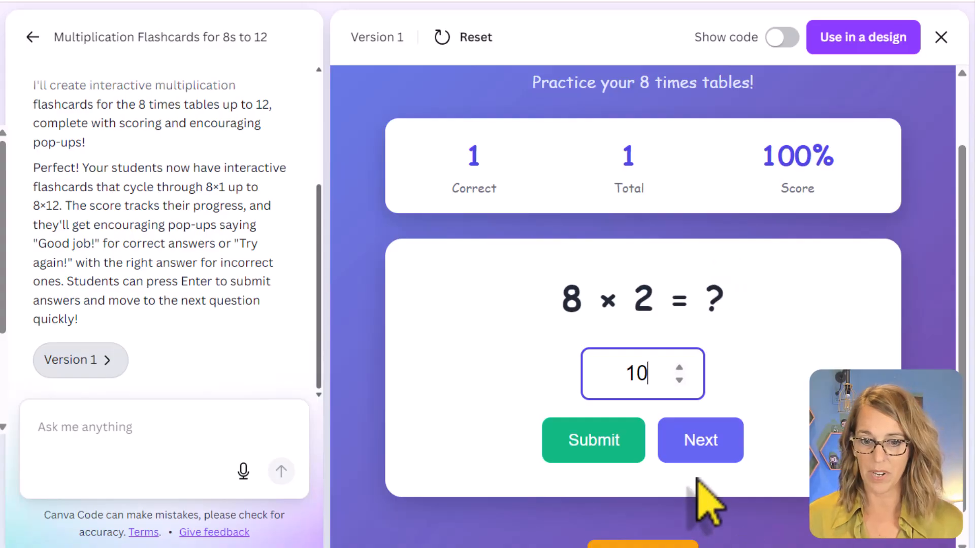
click(589, 430)
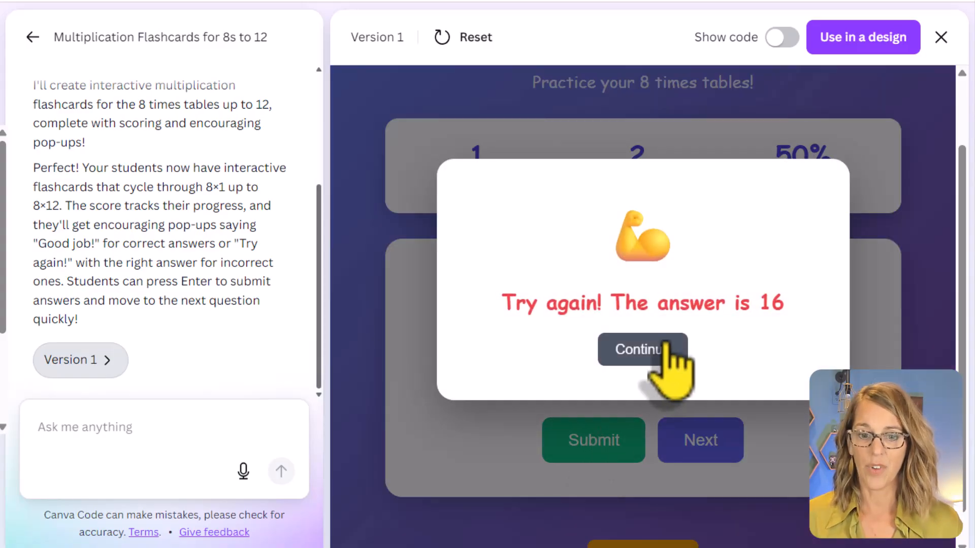
click(658, 355)
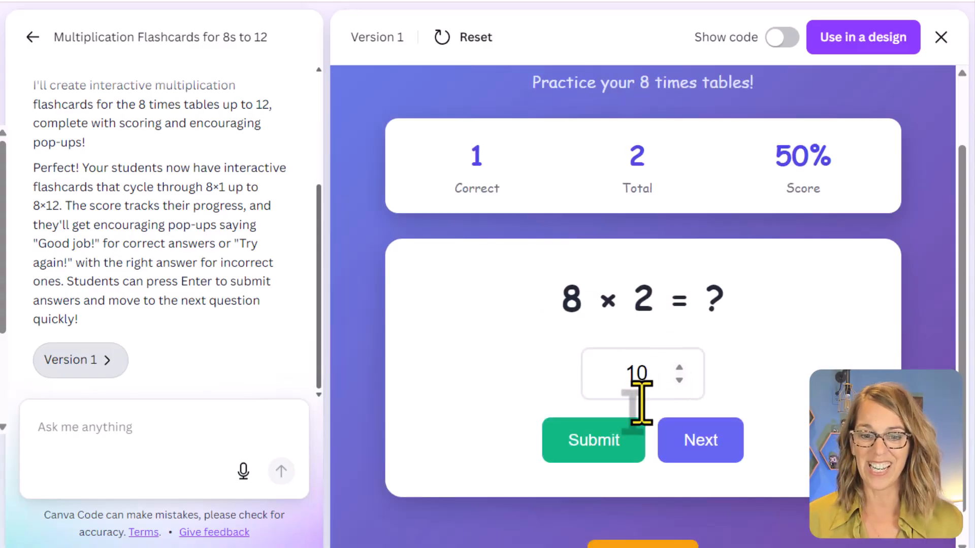
Step: Replace the answer to 8 × 2 with 16, submit it and advance to the following flashcard
drag(648, 387, 609, 374)
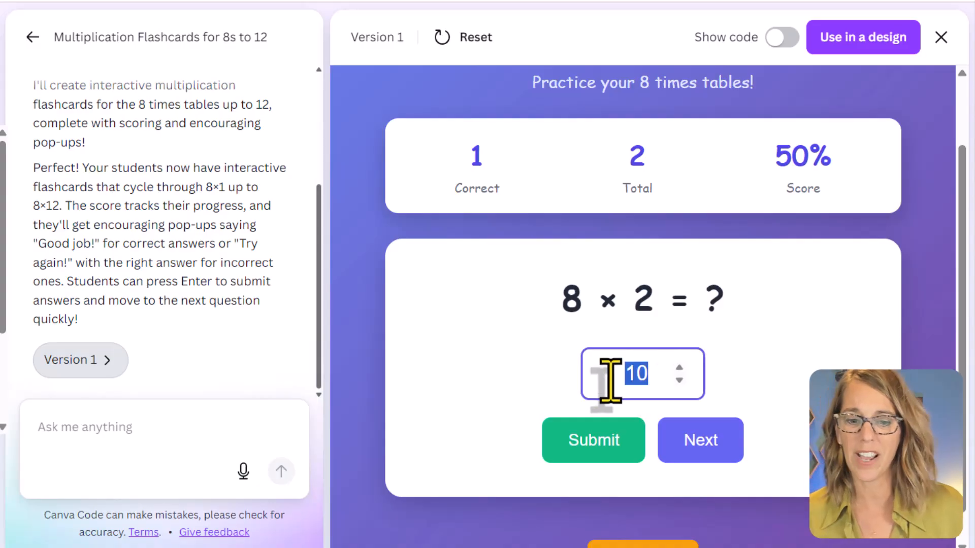
text(16)
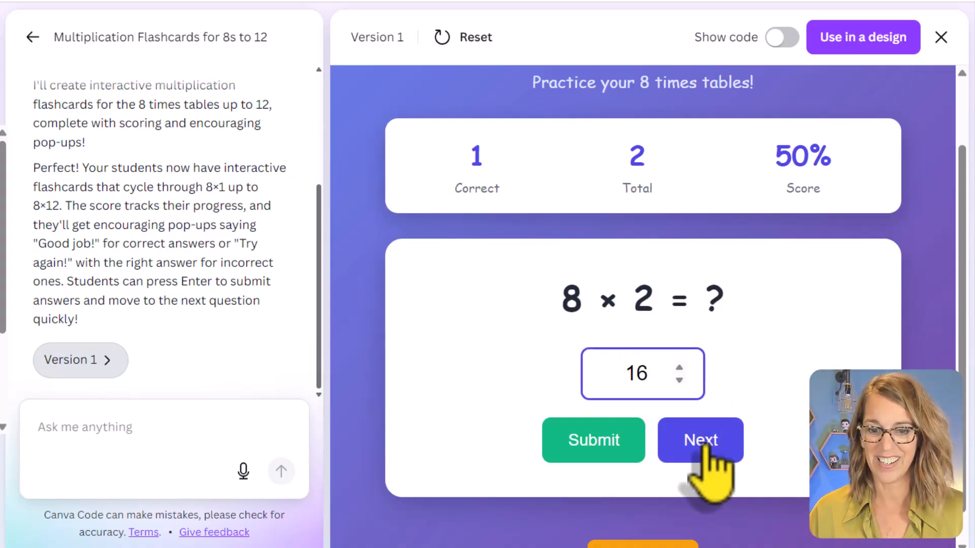
click(604, 444)
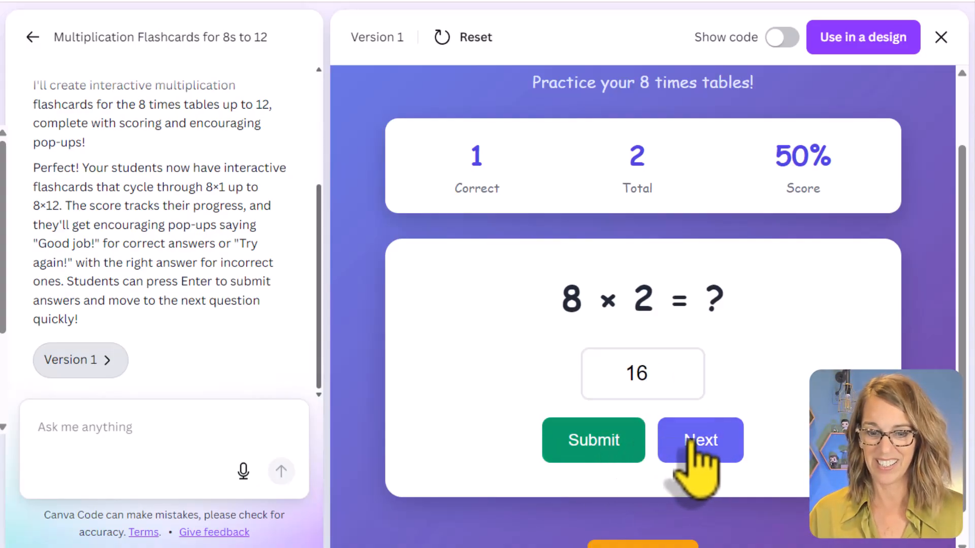
click(690, 442)
Step: Write a follow-up prompt asking "Instead of Try Again, say good try, the answer is."
click(92, 431)
text(zomdy)
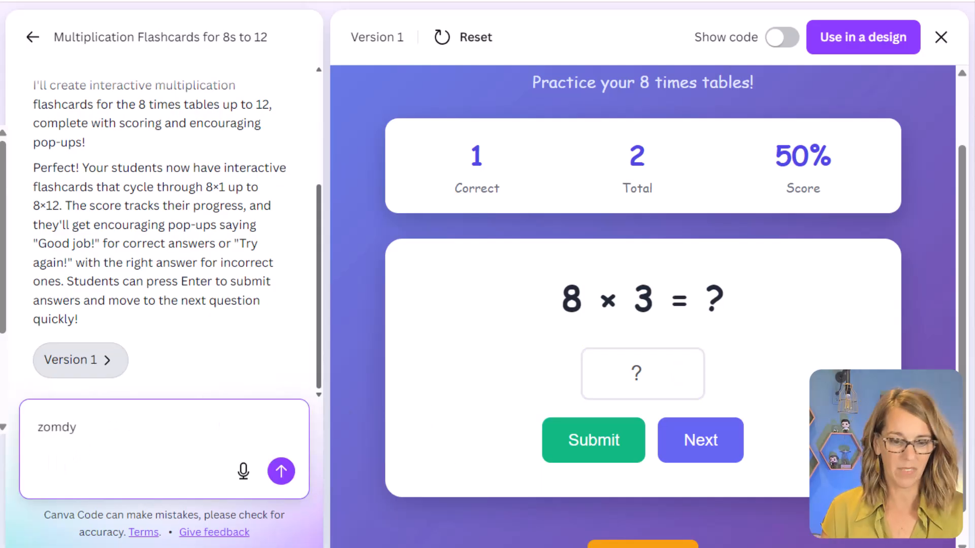
key(BackSpace)
text(Instead of Try Again)
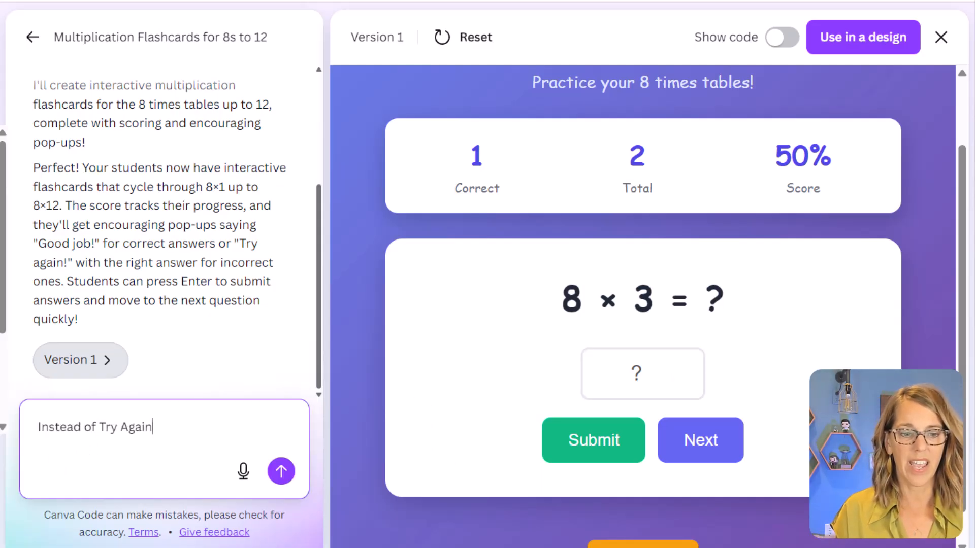
text(, say goo)
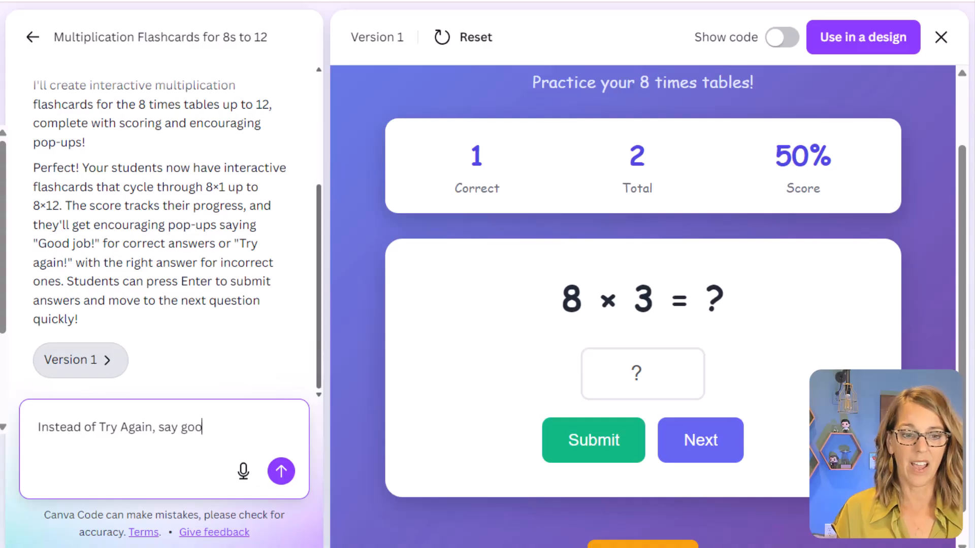
text(d try, the ansswer i)
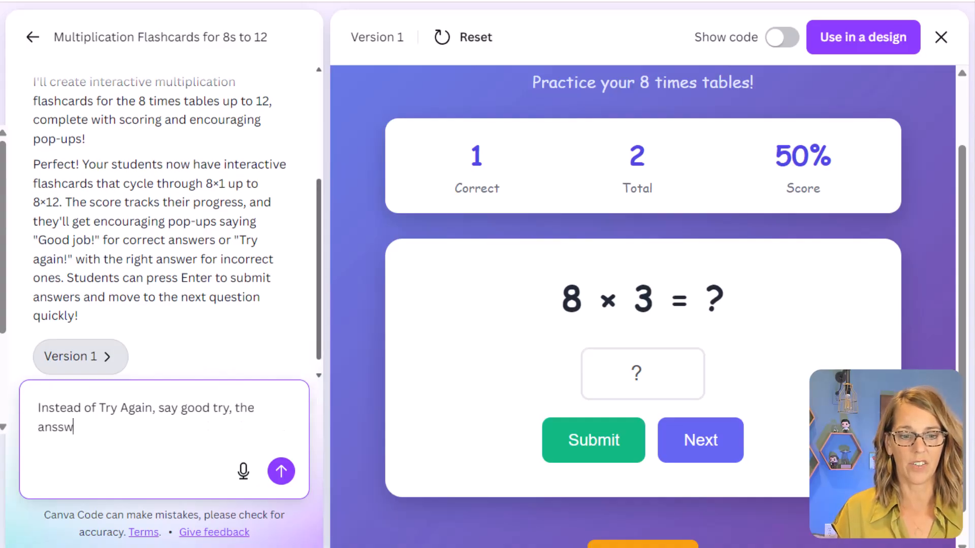
key(BackSpace)
key(BackSpace)
key(BackSpace)
key(BackSpace)
key(BackSpace)
key(BackSpace)
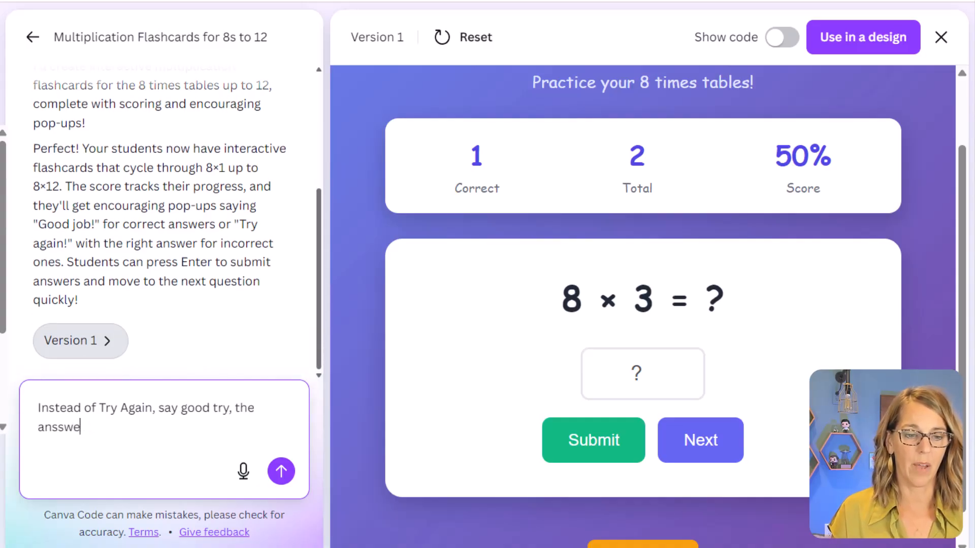
text(wer is.  I also want the flashcards)
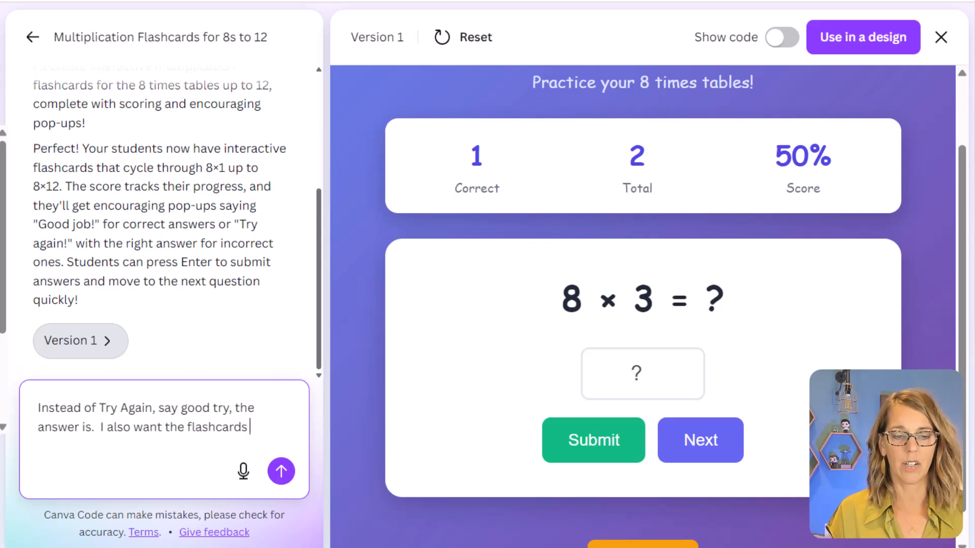
text( to slide wh)
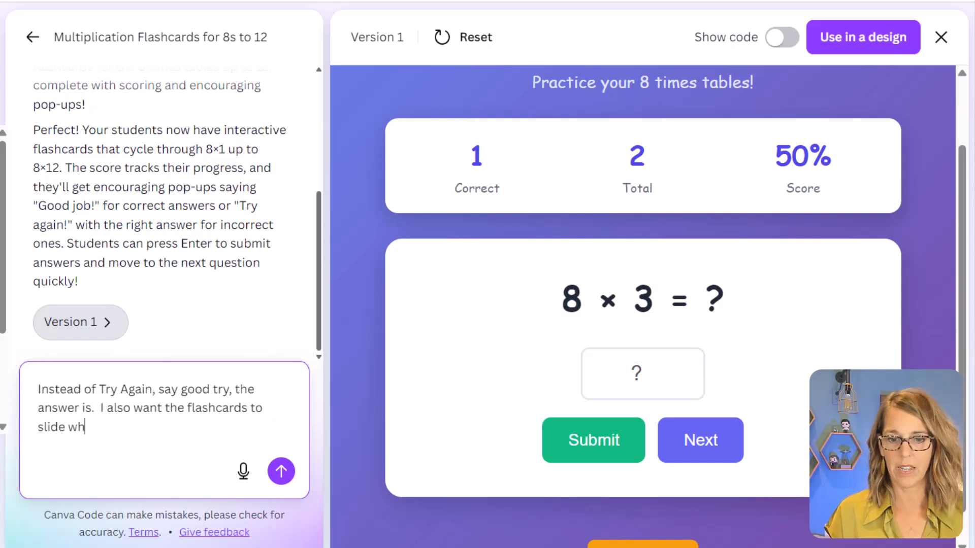
text(en going from one question tot)
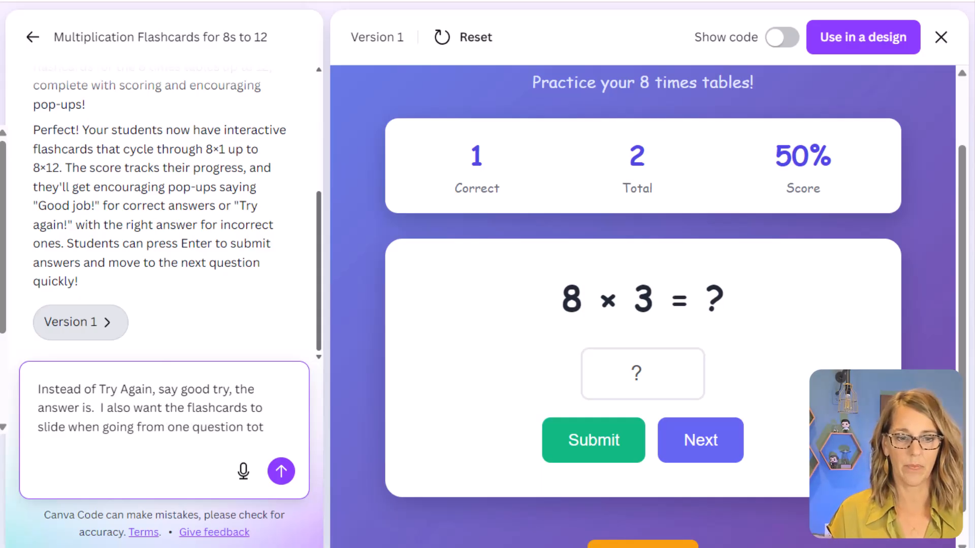
Step: Complete the prompt with "I also want the flashcards to slide when going from one question to the next" and submit it
text(he next)
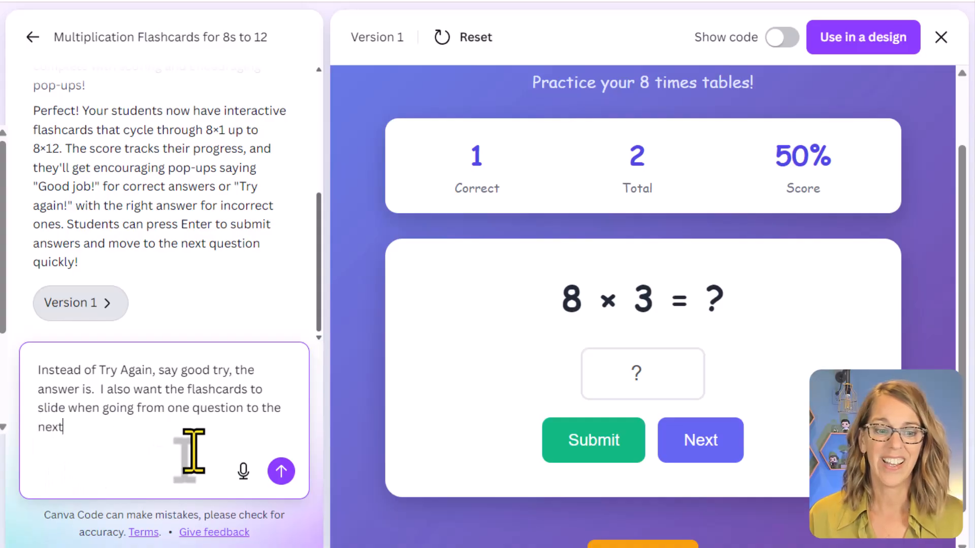
click(281, 472)
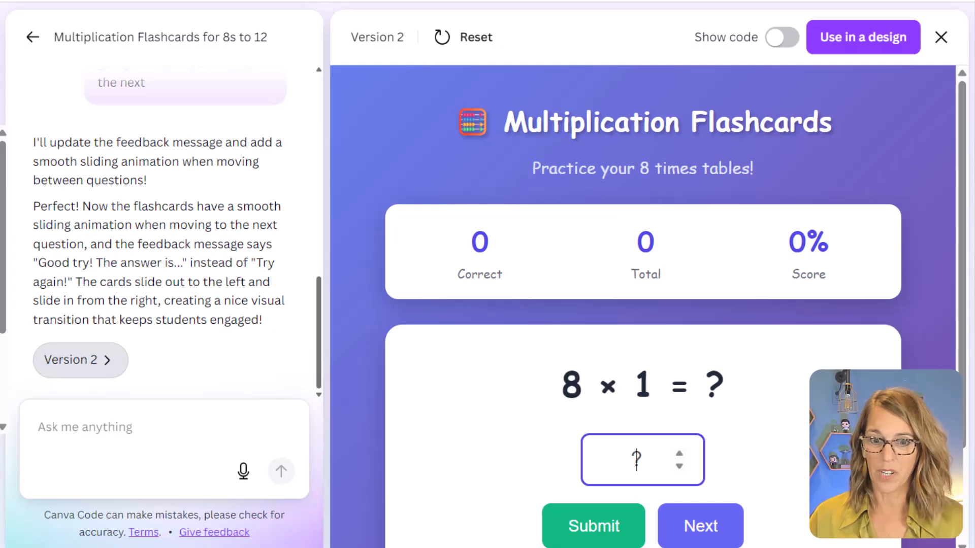
Step: Test the updated flashcards by answering 8 × 1 with 8, dismiss the feedback pop-up and advance to the following card
scroll(636, 460, down, 2)
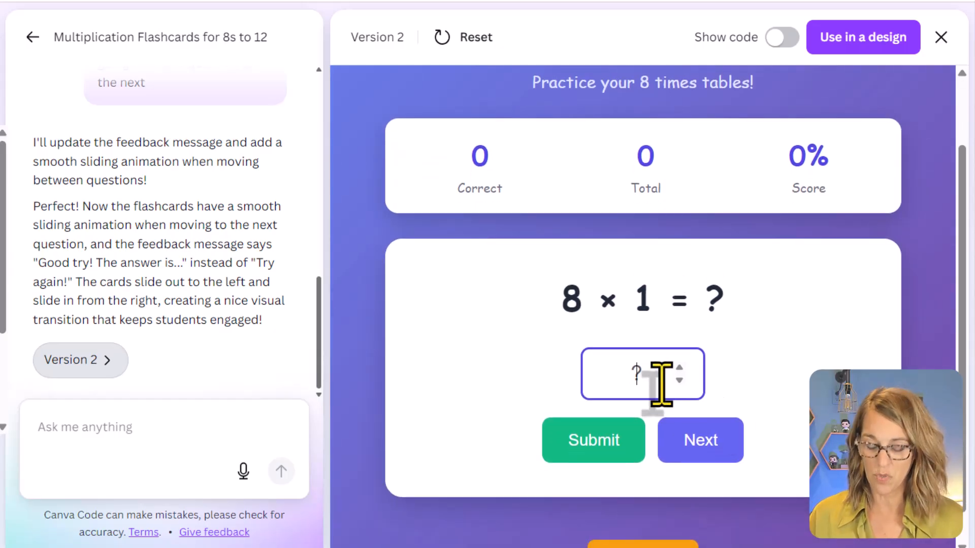
key(Return)
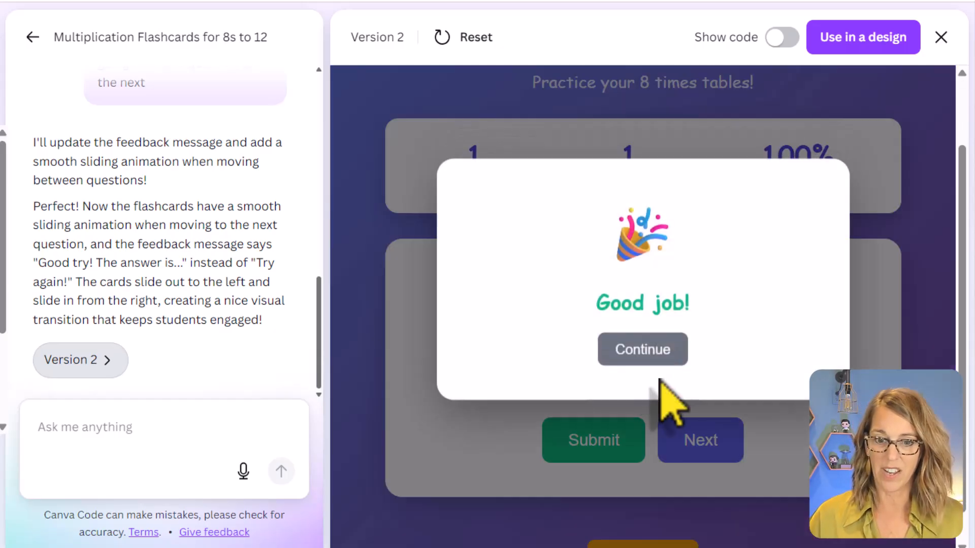
click(668, 358)
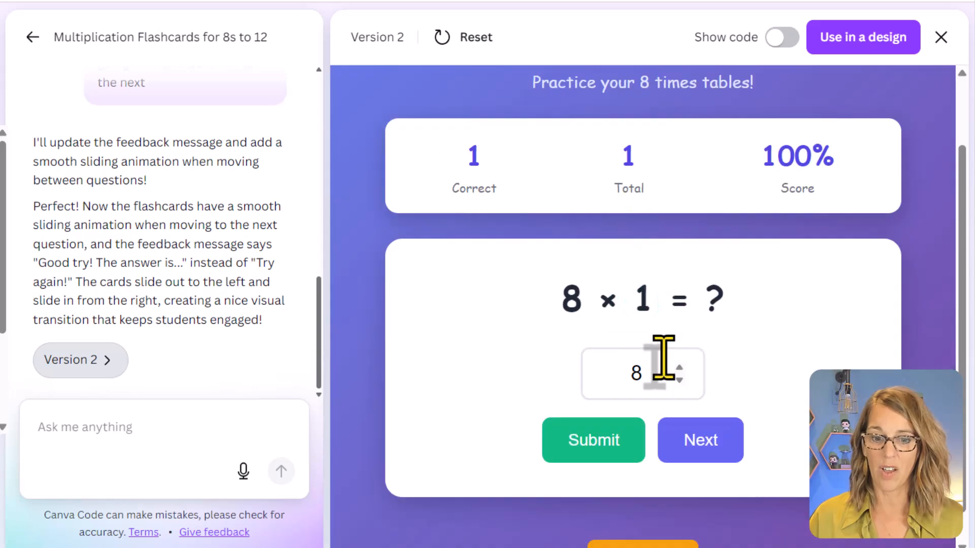
click(716, 454)
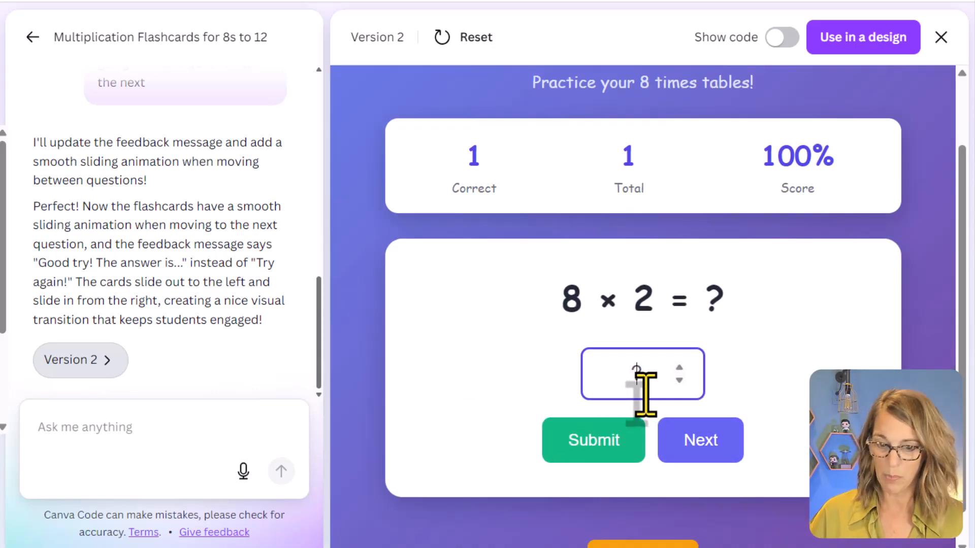
Step: Test the new wrong-answer feedback by submitting 10 for 8 × 2, dismiss the pop-up and advance to the following card
text(16)
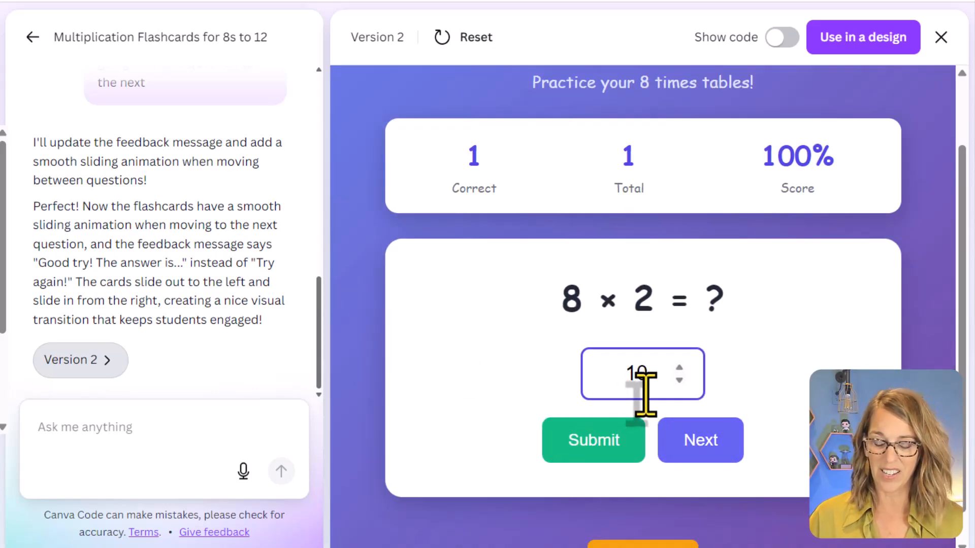
click(605, 441)
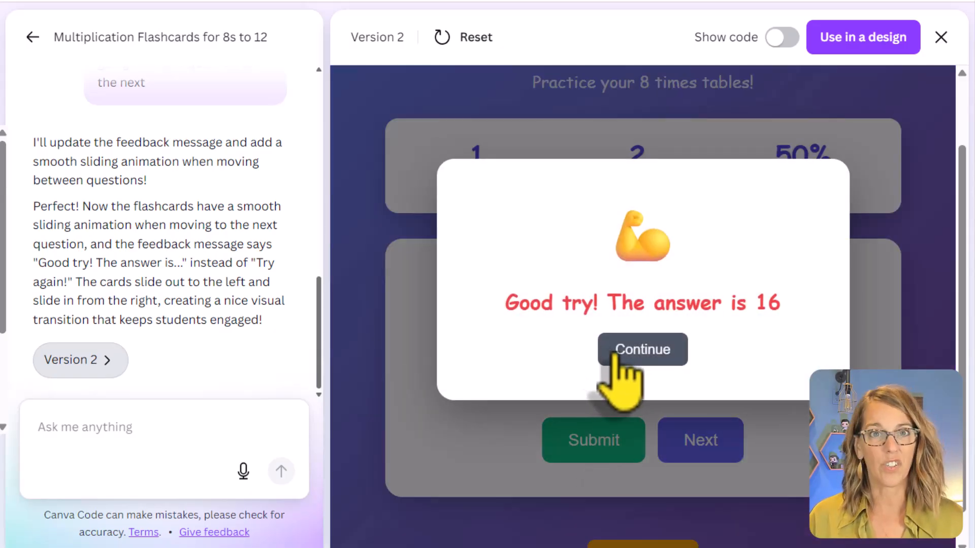
click(644, 356)
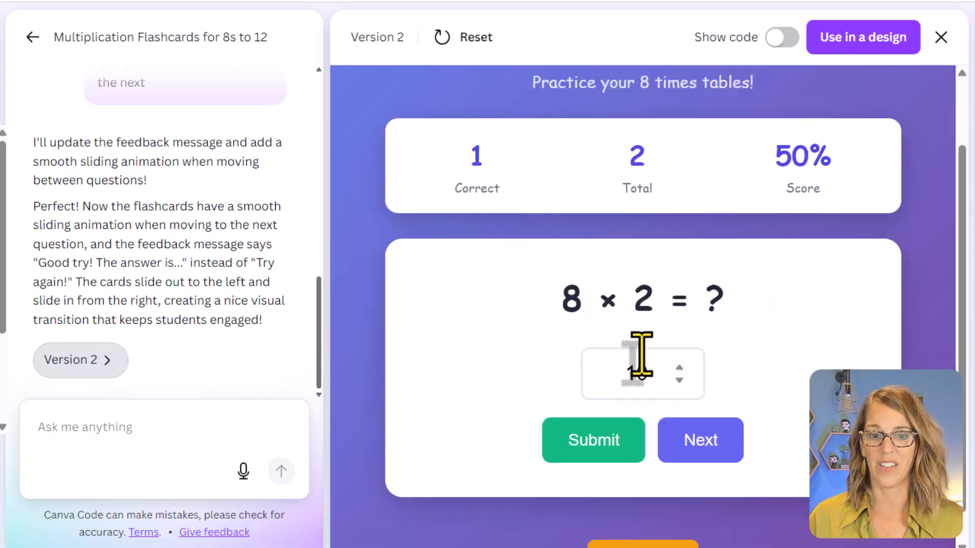
click(706, 442)
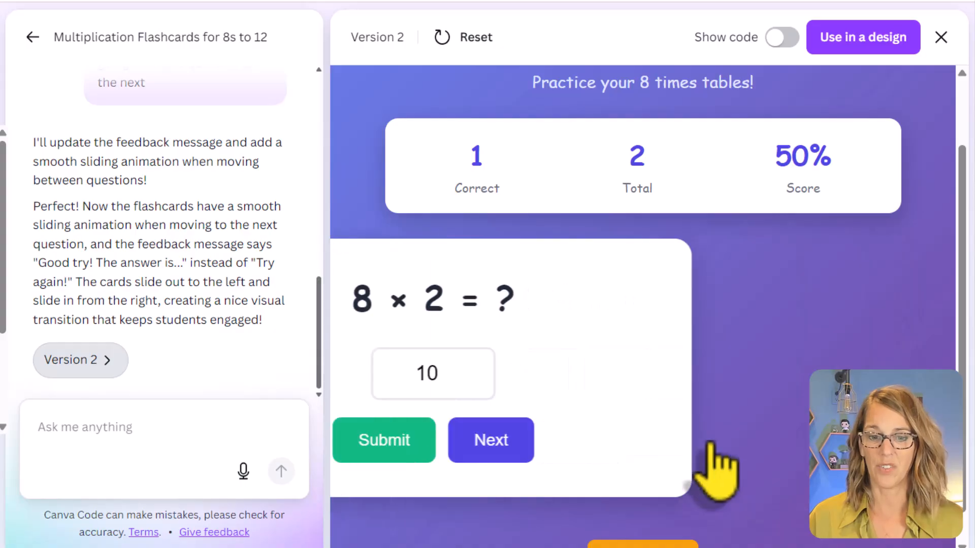
scroll(731, 460, down, 1)
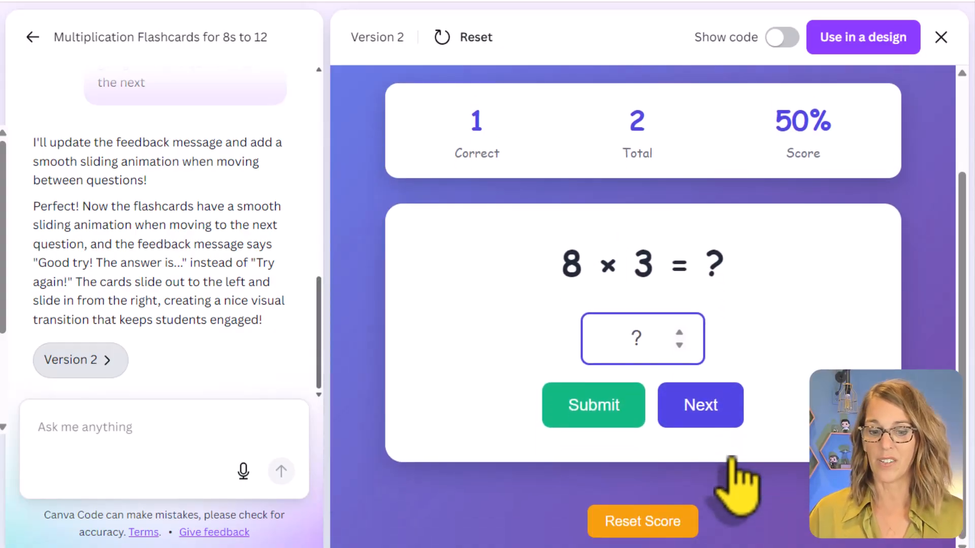
scroll(727, 485, up, 3)
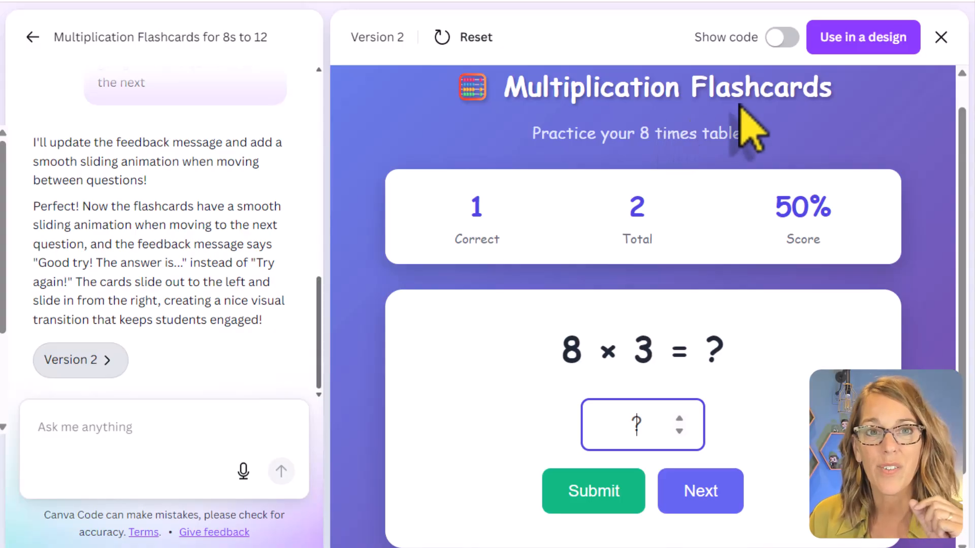
Step: Use the flashcards in a Website design and publish it at the suggested site address
click(862, 38)
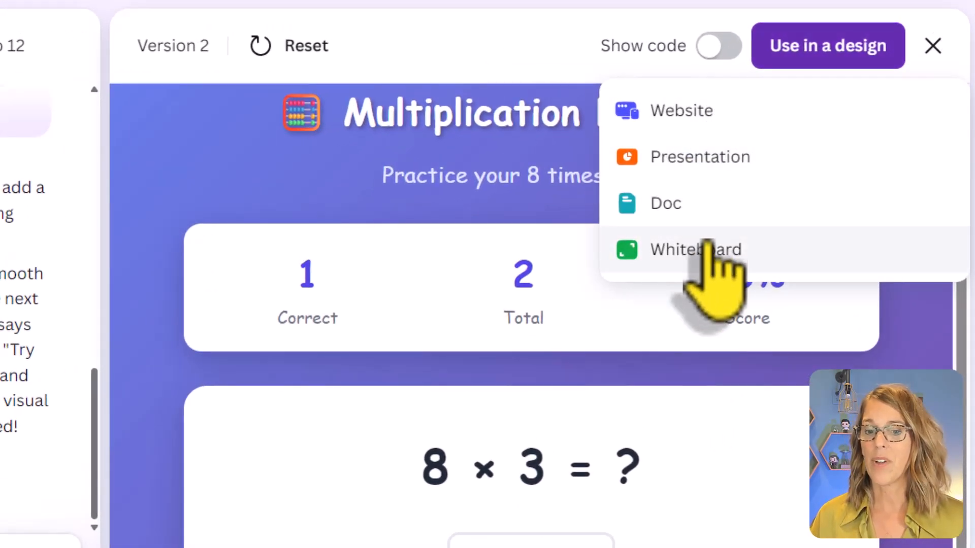
click(697, 125)
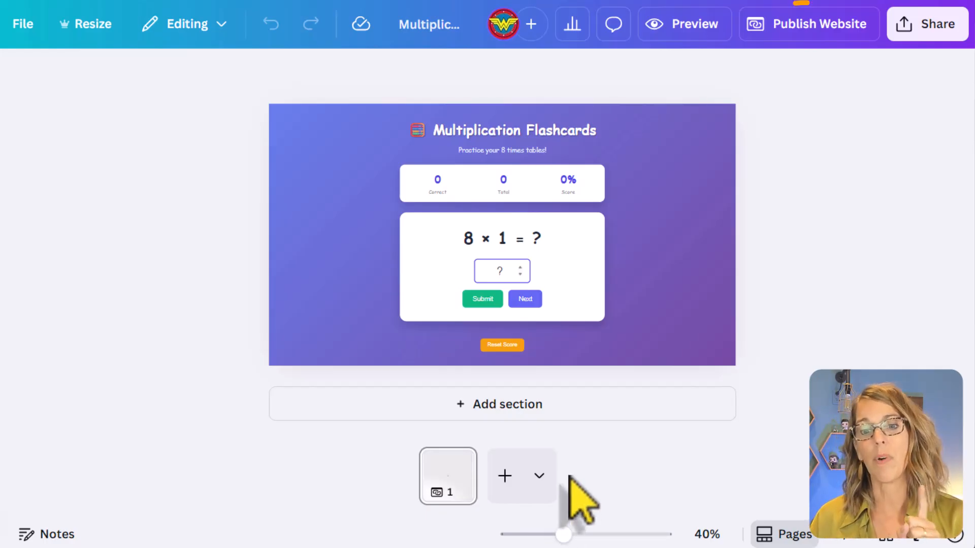
click(819, 33)
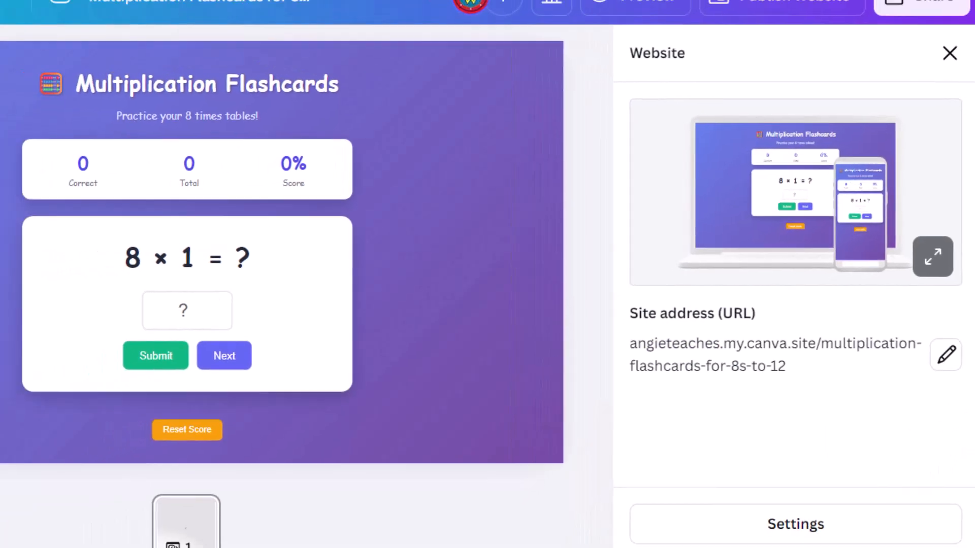
click(821, 524)
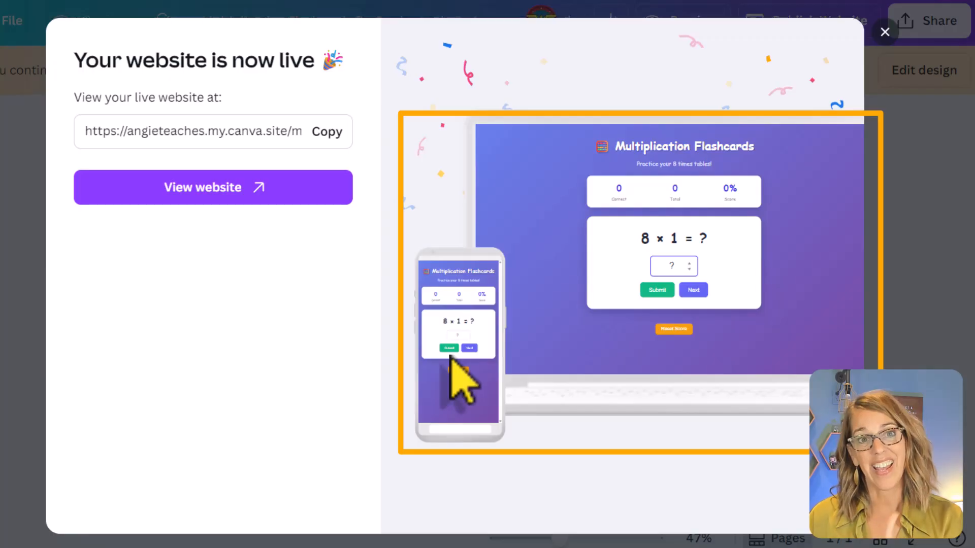
click(886, 30)
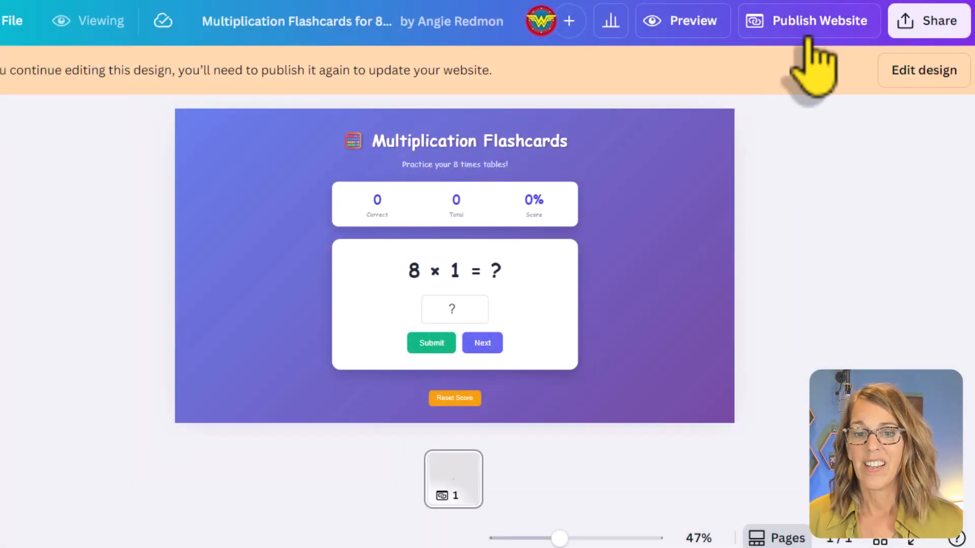
Step: Create an embed of the published flashcard design and copy its HTML embed code
click(923, 27)
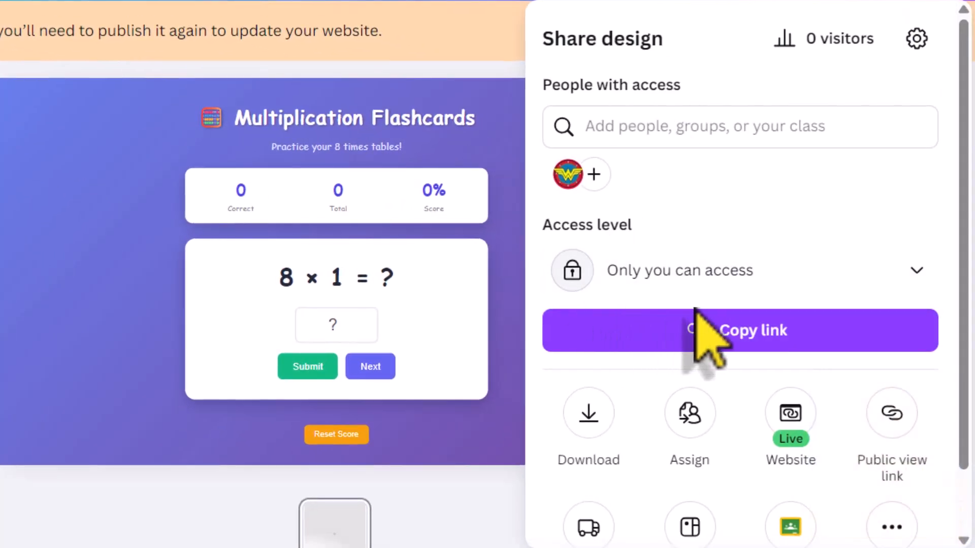
scroll(701, 317, down, 1)
scroll(703, 325, down, 1)
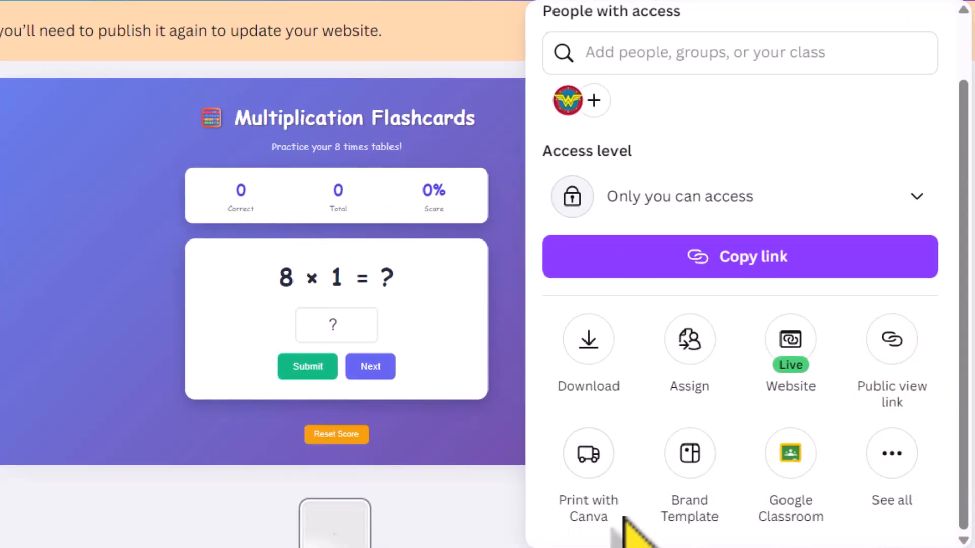
click(892, 453)
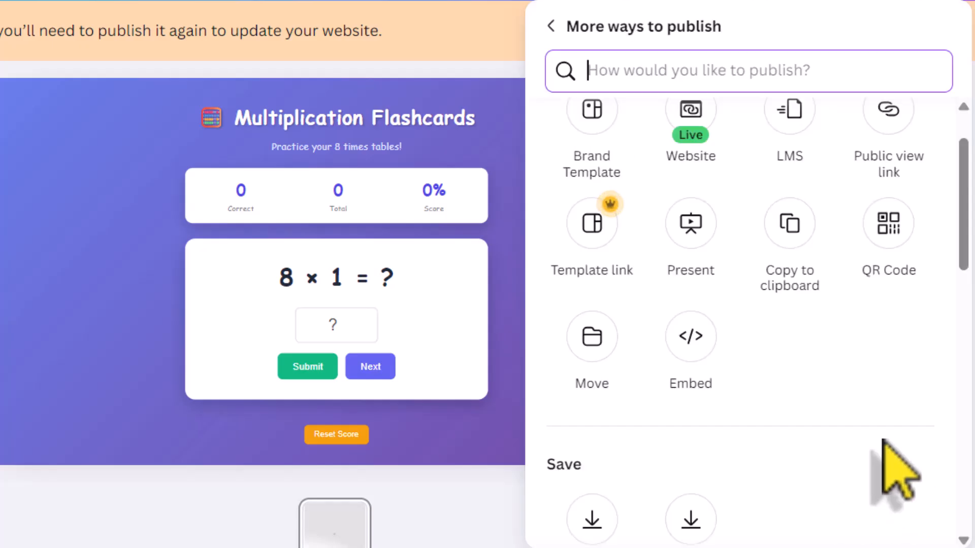
click(692, 359)
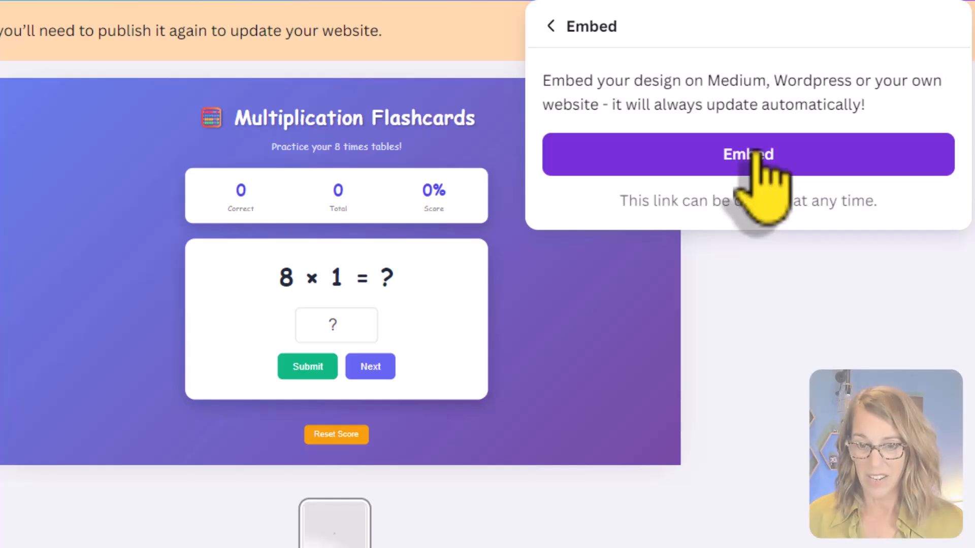
click(757, 157)
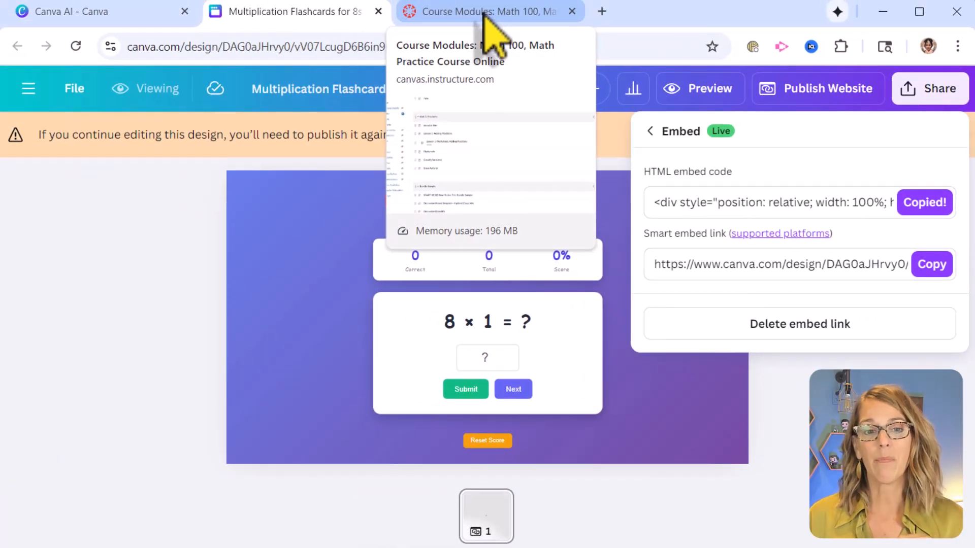
Step: Switch to the Canvas course modules and open the Class Activity page under Unit 2: Fractions for editing
click(488, 13)
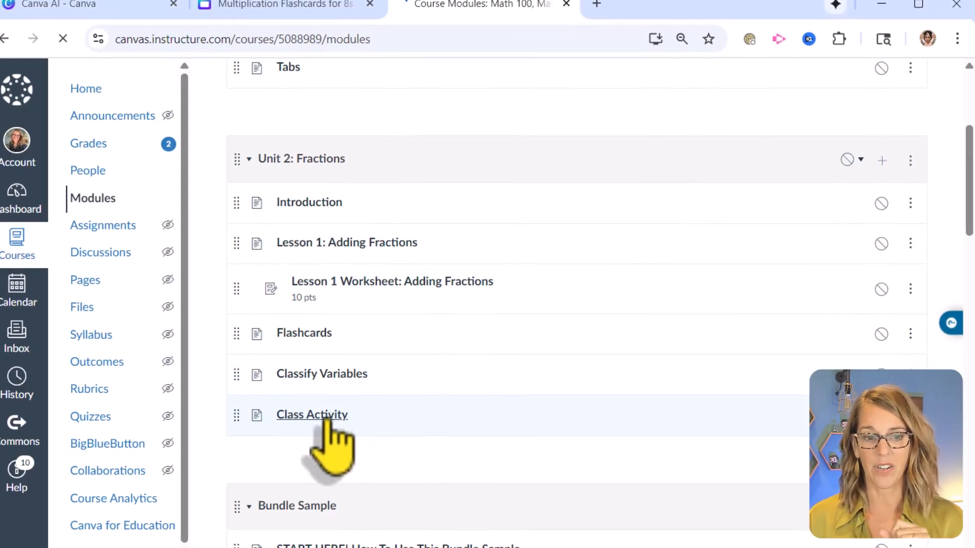
click(335, 422)
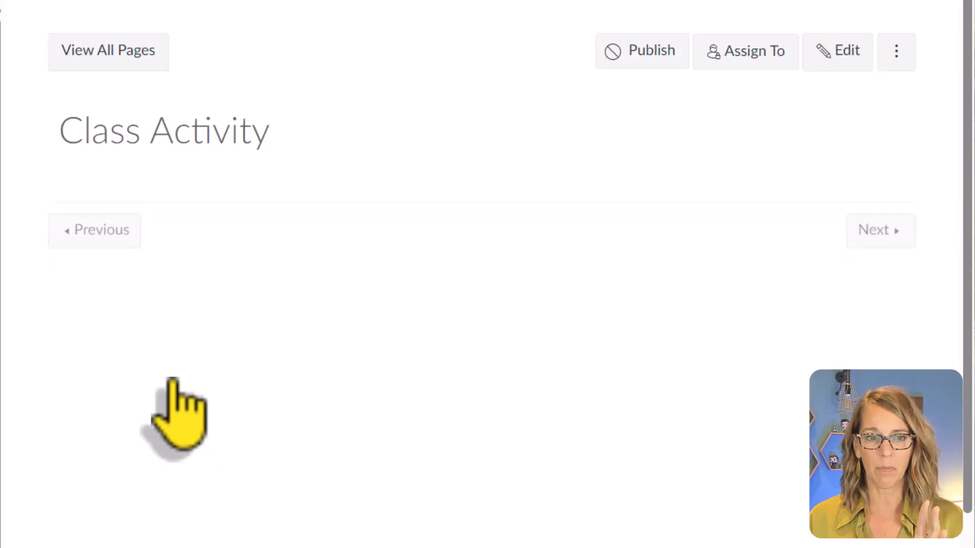
click(858, 59)
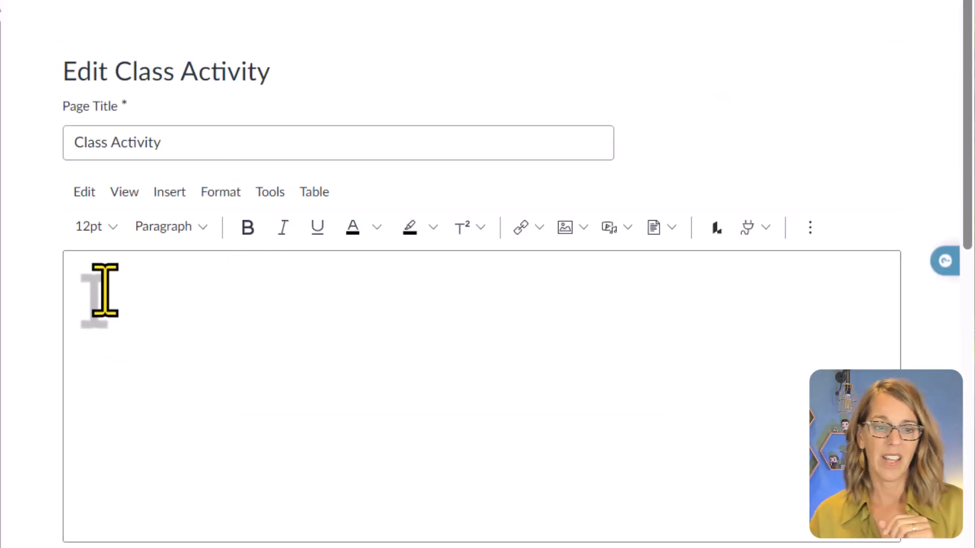
Step: Add the text "Instructions . . ." to the Class Activity page and embed the copied flashcard code in it
click(101, 280)
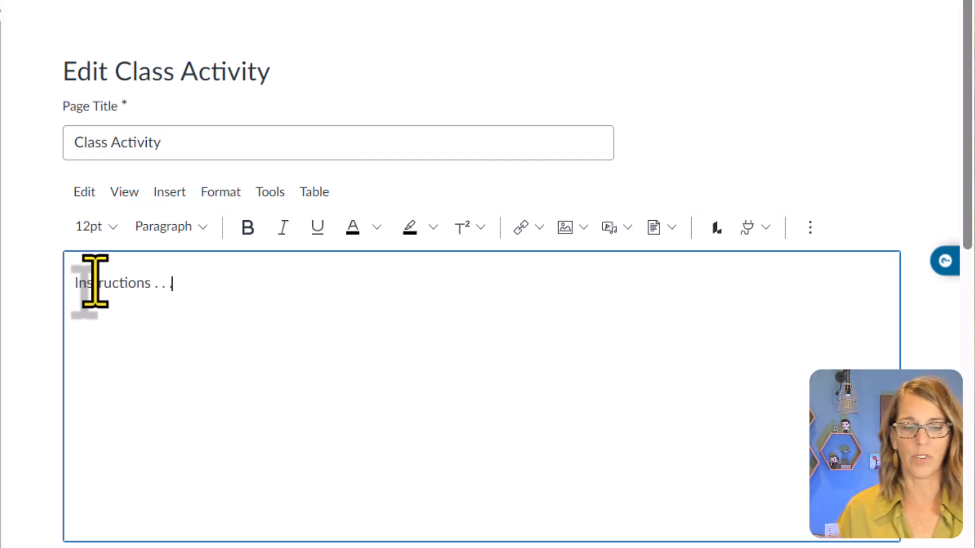
click(165, 193)
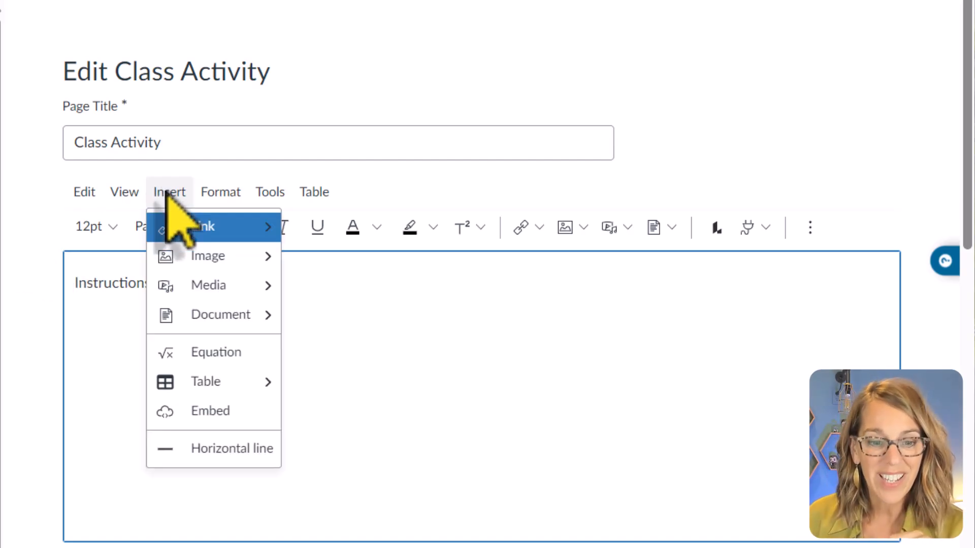
click(205, 413)
click(60, 271)
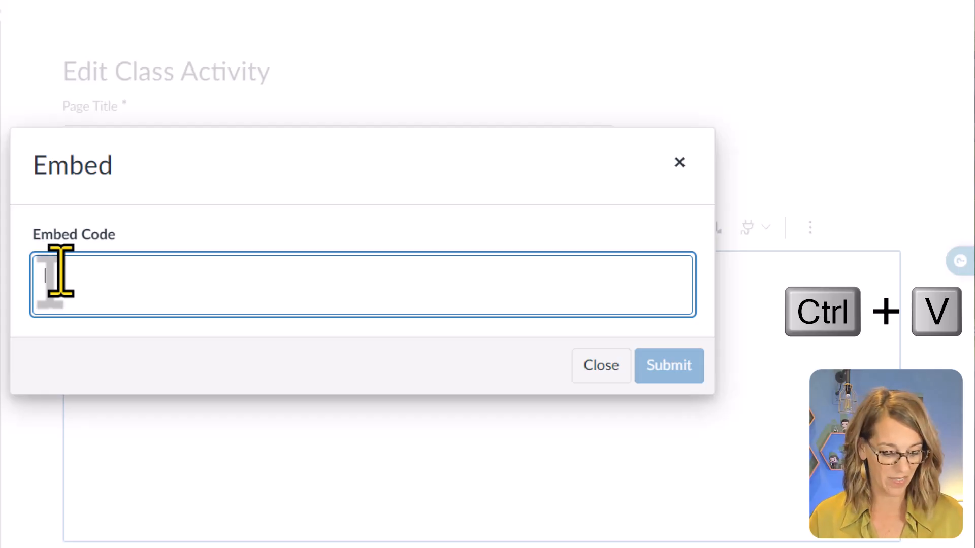
key(ctrl+v)
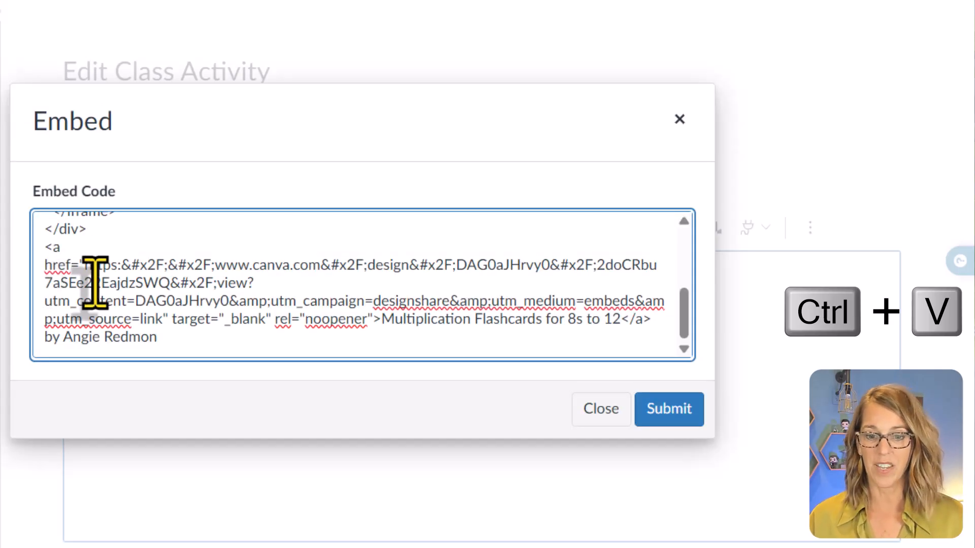
click(686, 409)
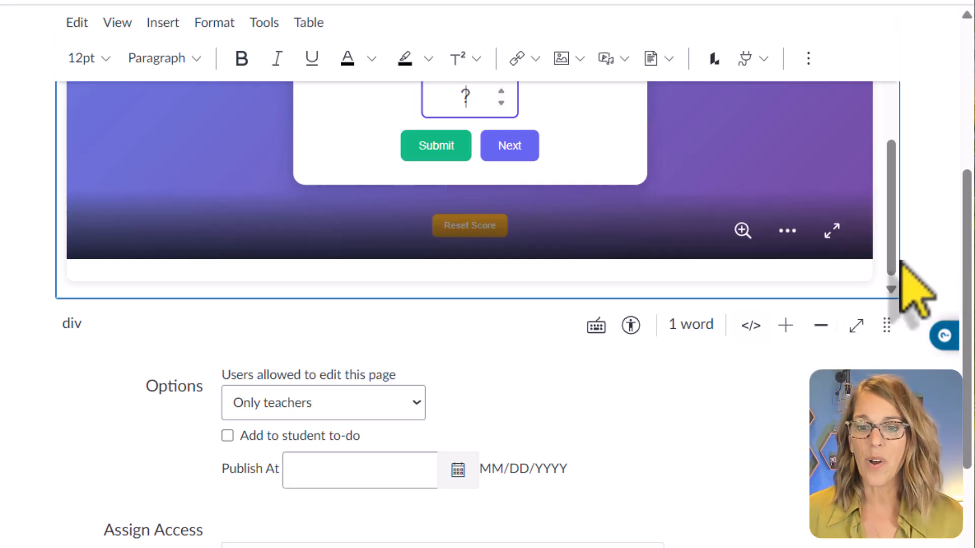
Step: Save the Class Activity page with the embedded flashcards, leaving the edit options and access settings as they are
drag(897, 274, 879, 266)
scroll(896, 539, down, 5)
scroll(896, 540, down, 1)
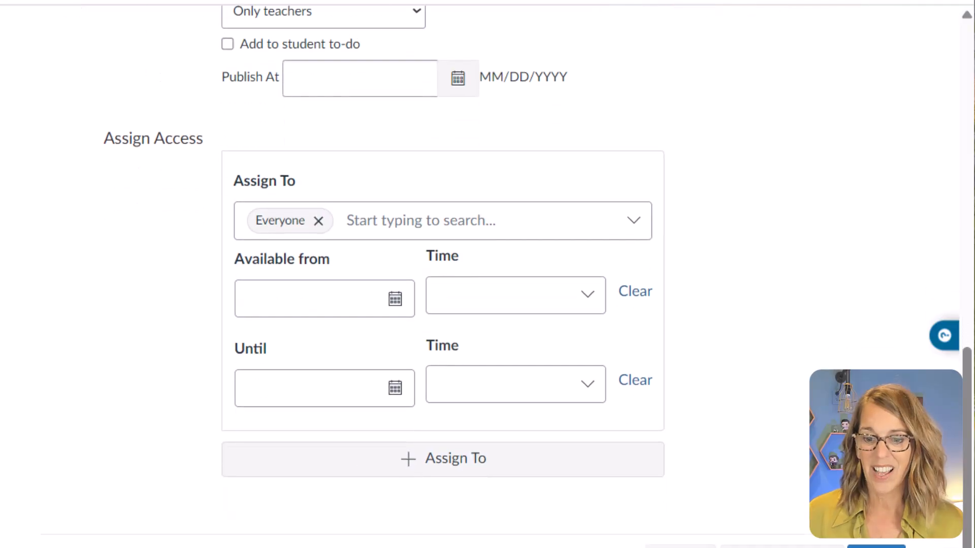
click(877, 546)
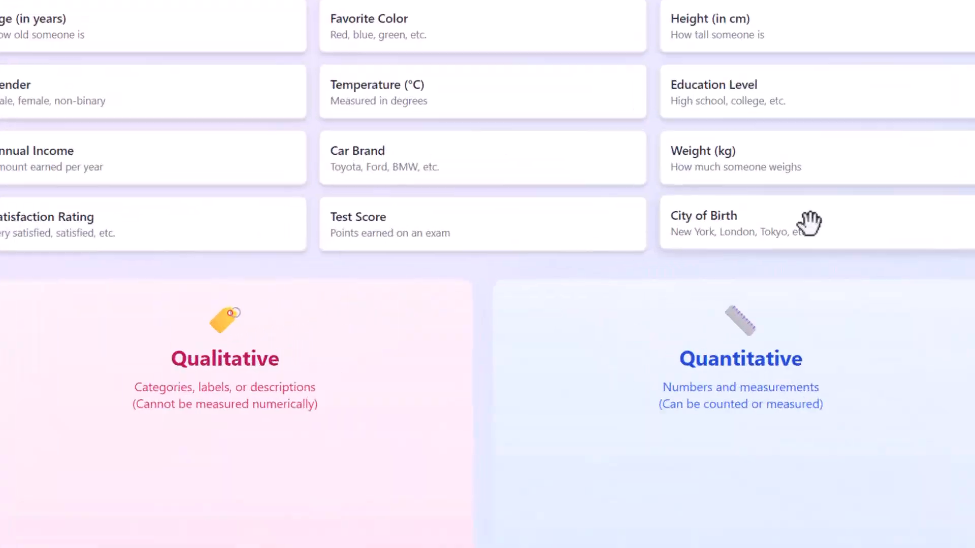
Step: Sort City of Birth into Qualitative and Test Score into Quantitative in the variable categorization game
drag(805, 222, 353, 382)
drag(435, 242, 675, 420)
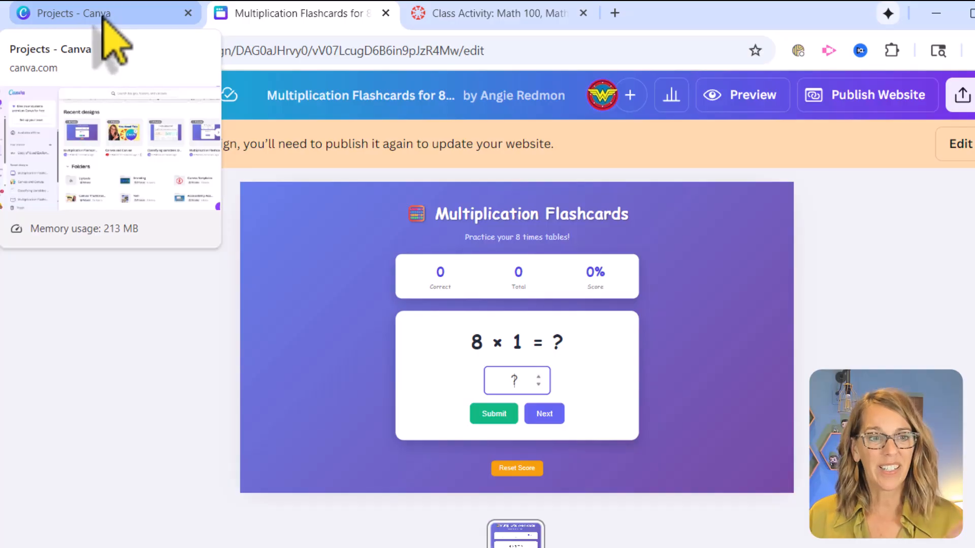
Step: Switch to the Canva Projects browser tab, go to the home page and start Canva AI in Code for me mode
click(103, 17)
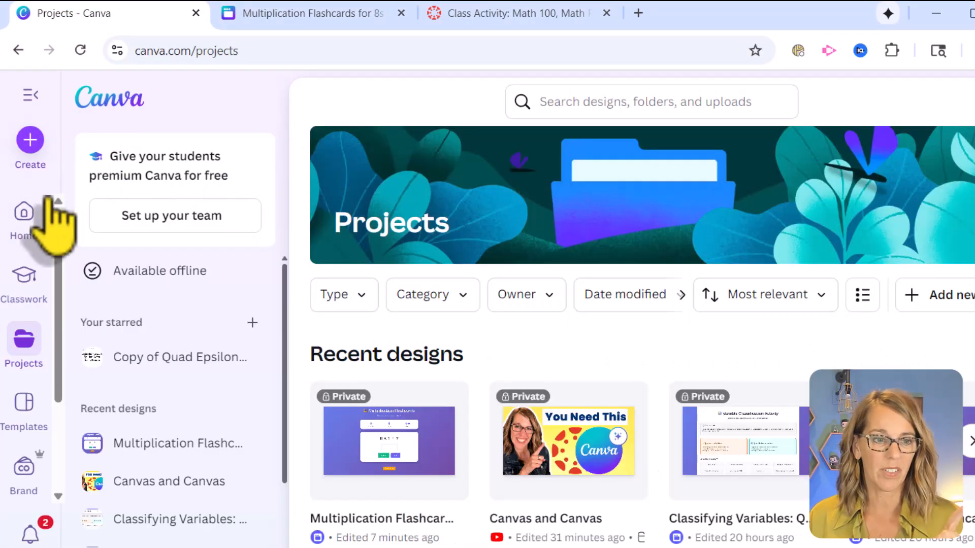
click(23, 211)
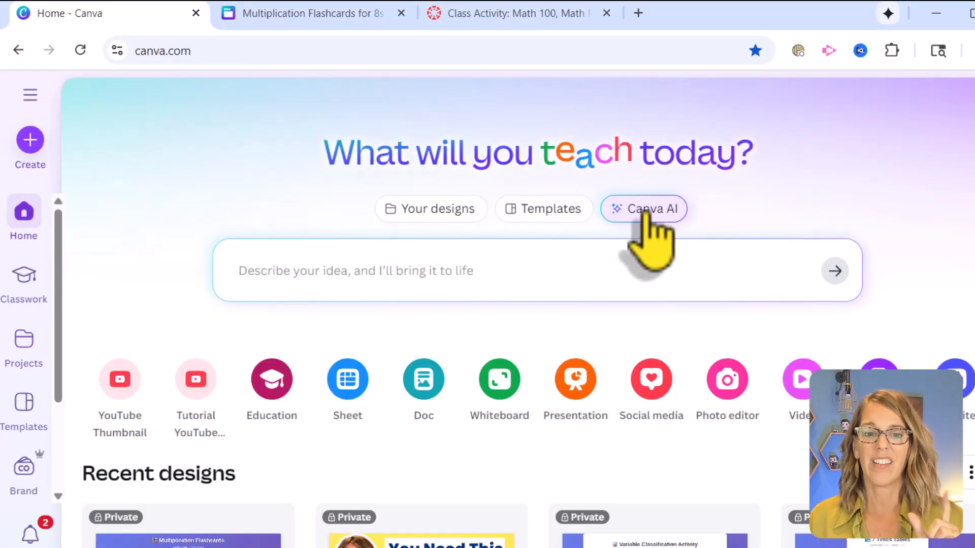
click(645, 212)
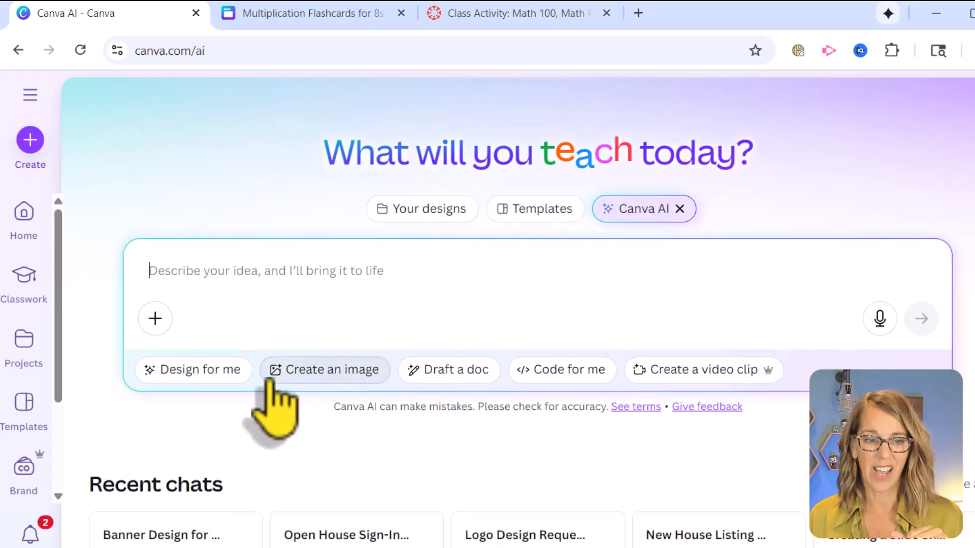
click(546, 370)
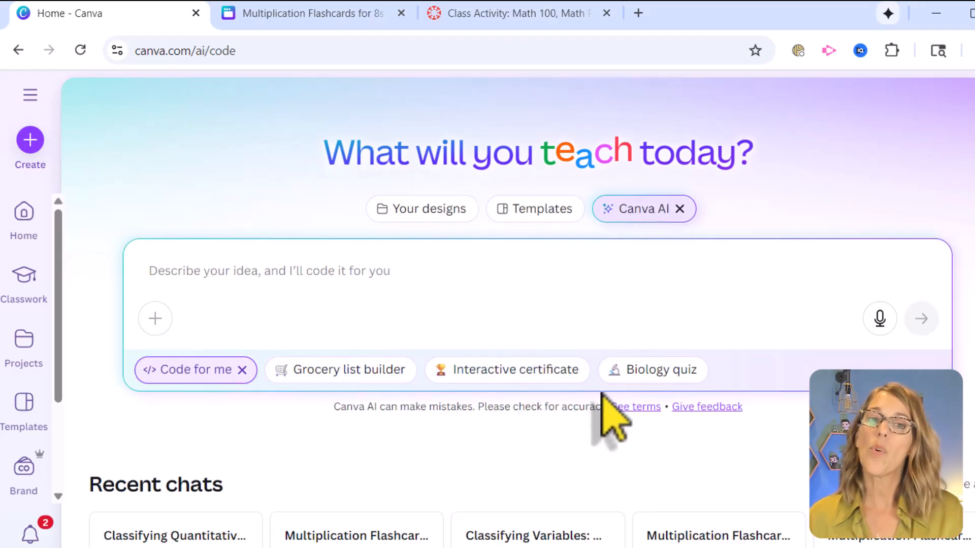
Step: Browse the AI code examples and load the sample prompt for a class sorting activity
scroll(614, 417, down, 8)
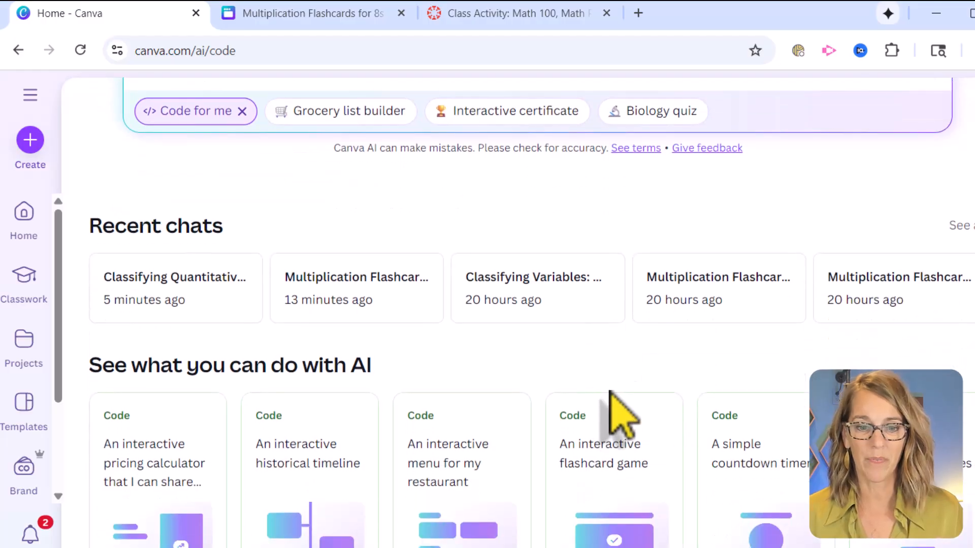
scroll(611, 389, down, 2)
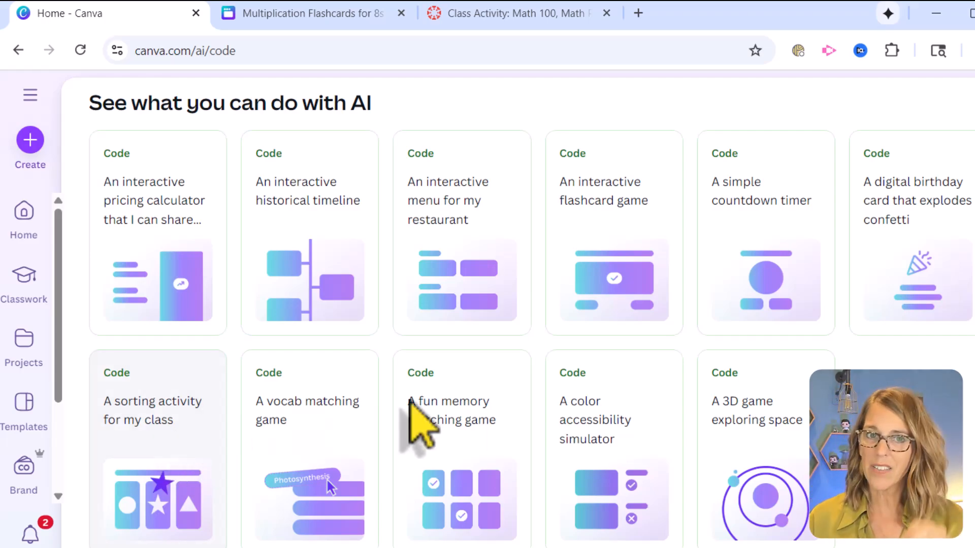
scroll(541, 406, up, 3)
scroll(553, 414, up, 7)
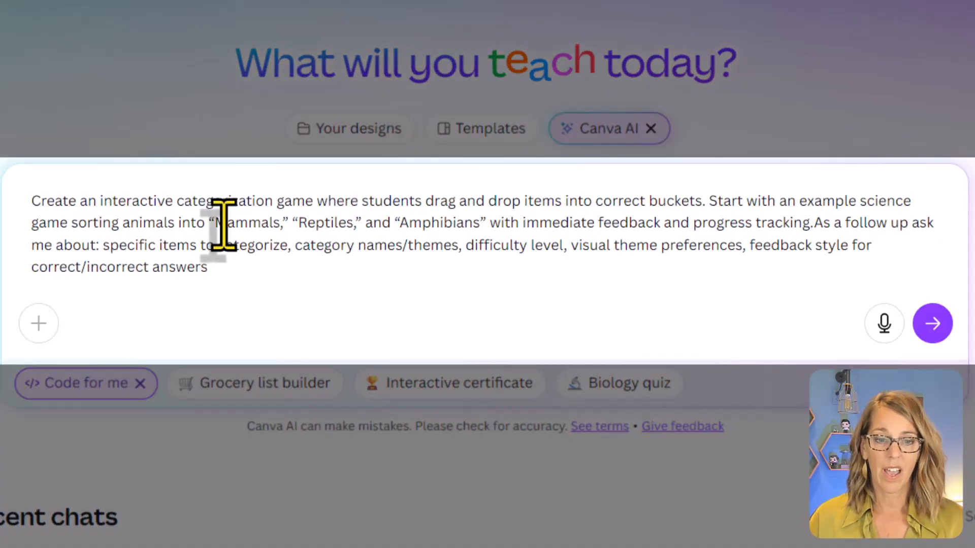
Step: Replace the prompt after its first sentence with a request for Qualitative and quantitative buckets and at least 10 different variables, and generate the game
click(707, 202)
drag(712, 208, 354, 287)
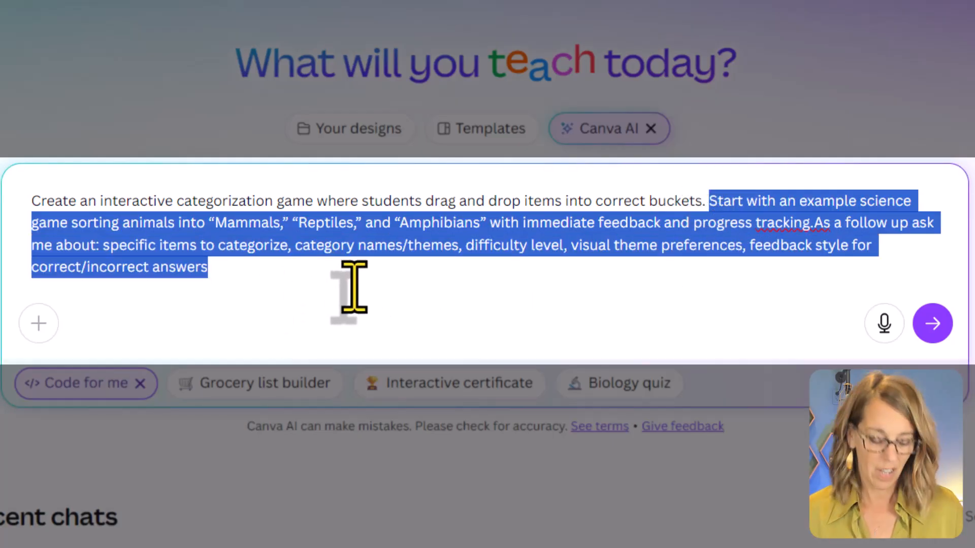
text(I wan)
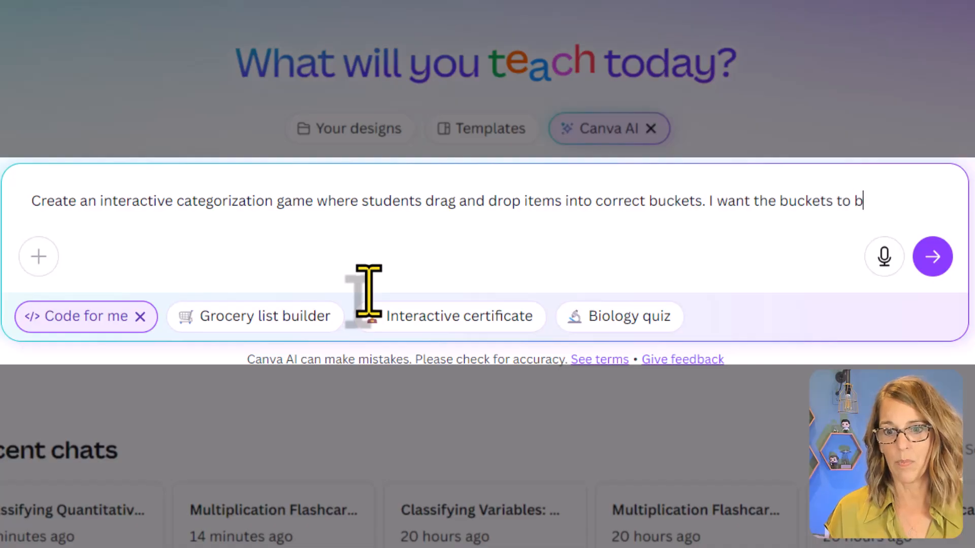
text(t the buckets to be Qualitative)
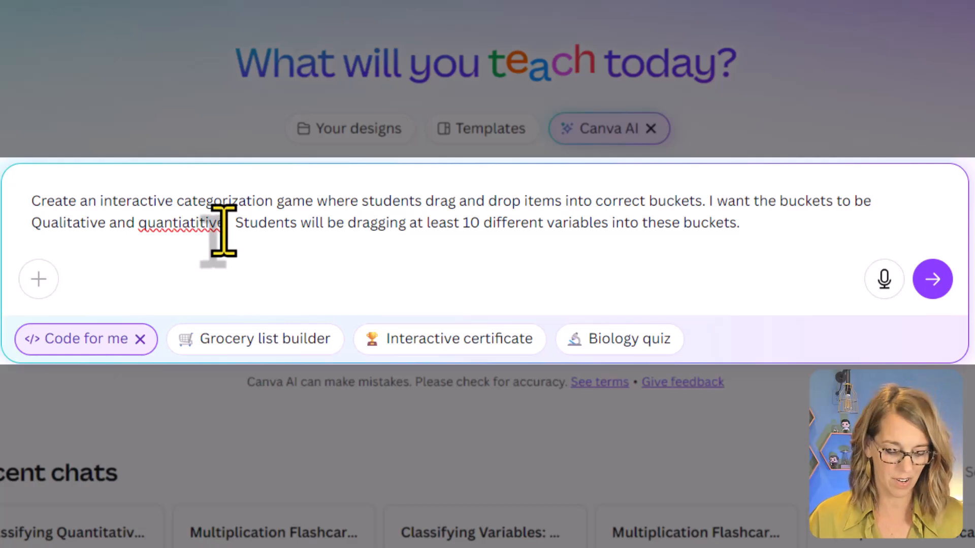
text(t)
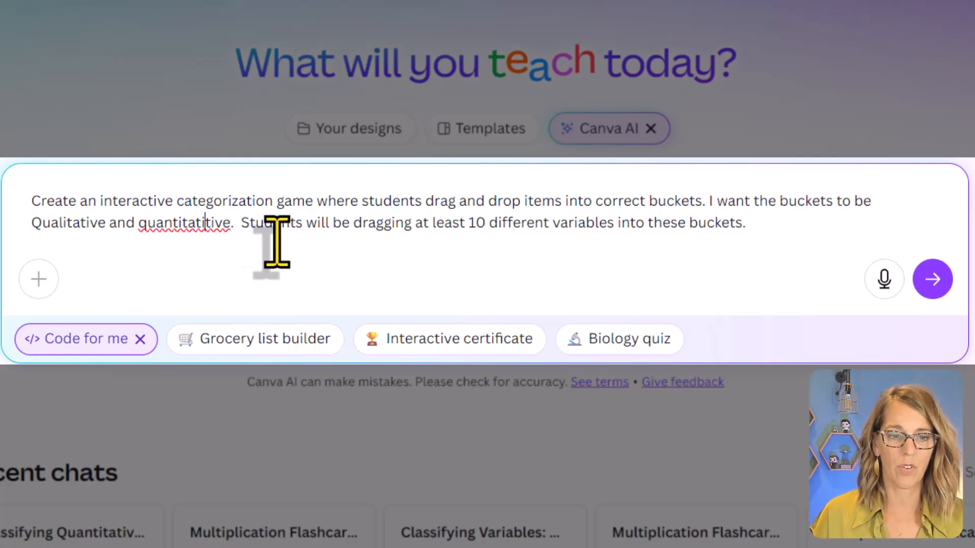
key(BackSpace)
key(BackSpace)
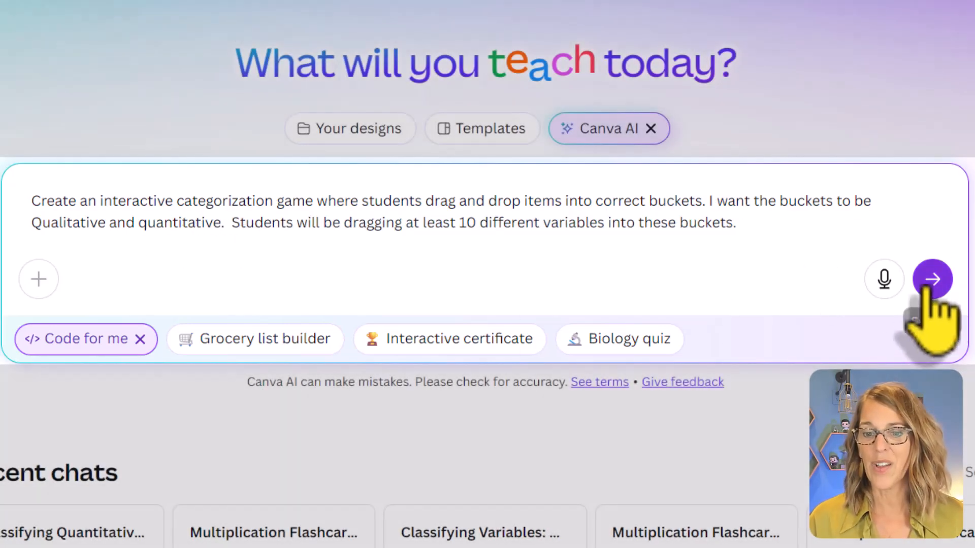
click(932, 278)
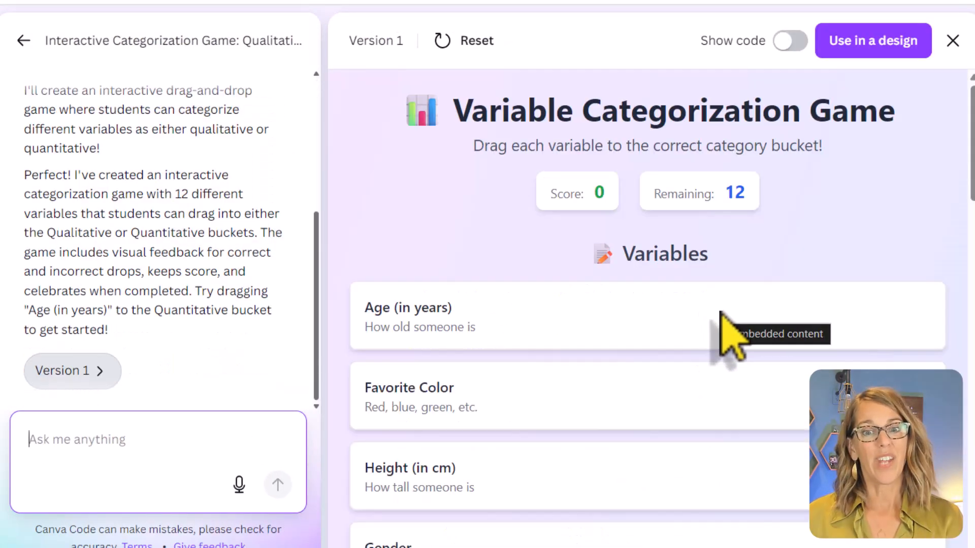
Step: Look through the generated game's variables and buckets, and test it by moving City of Birth into the Qualitative bucket
scroll(711, 401, down, 3)
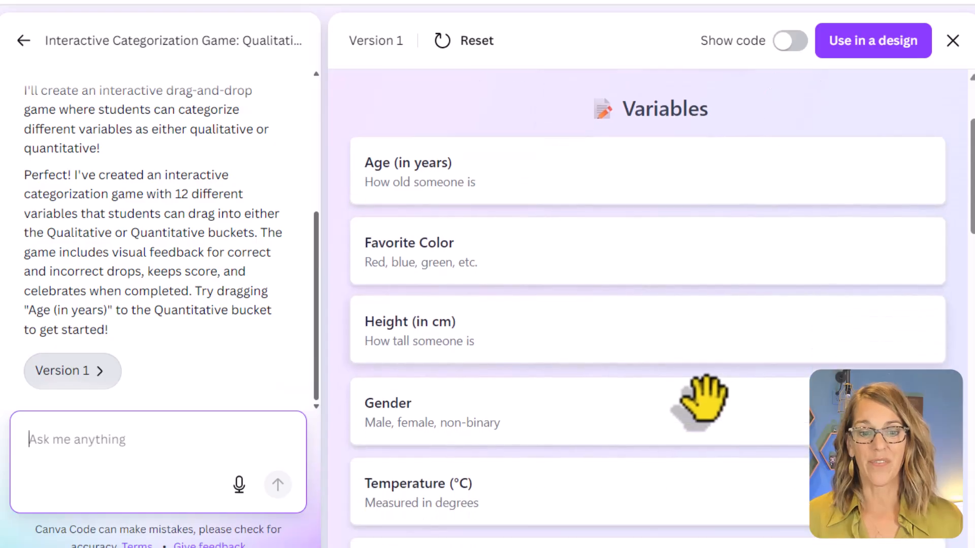
scroll(706, 401, down, 15)
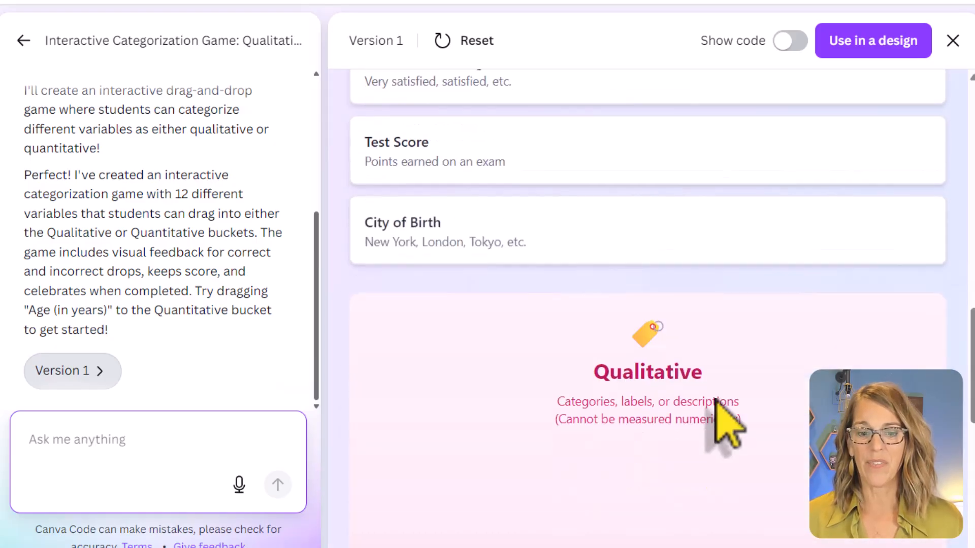
scroll(724, 427, down, 10)
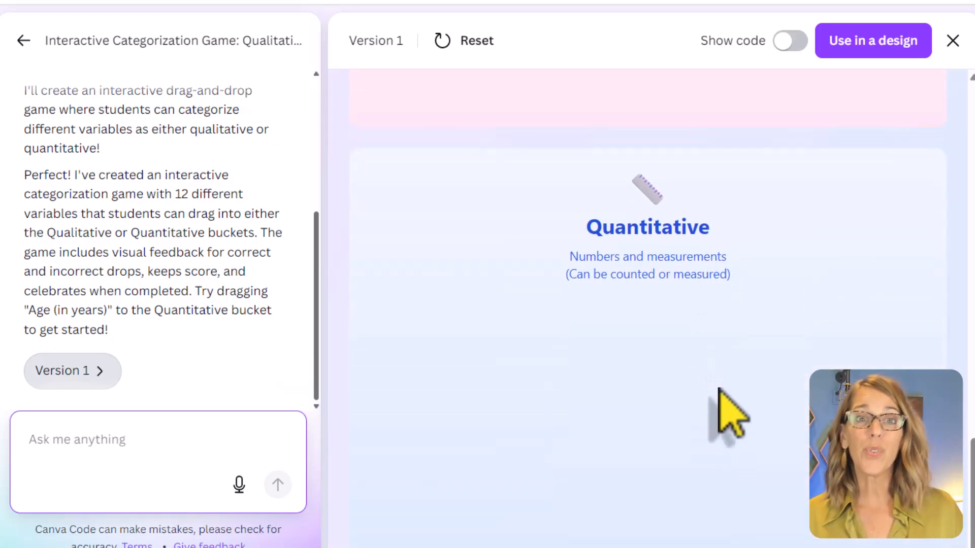
scroll(721, 389, up, 10)
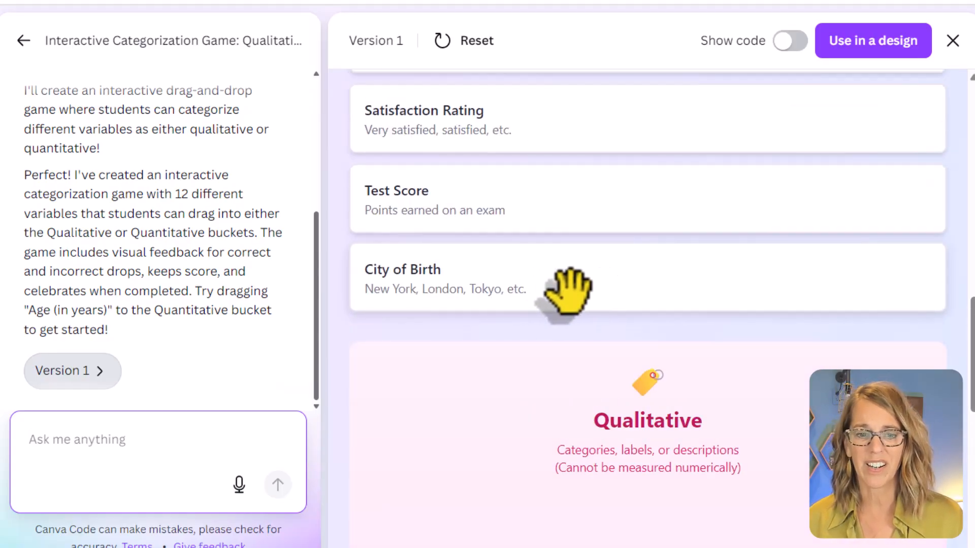
drag(513, 283, 550, 492)
scroll(757, 463, down, 10)
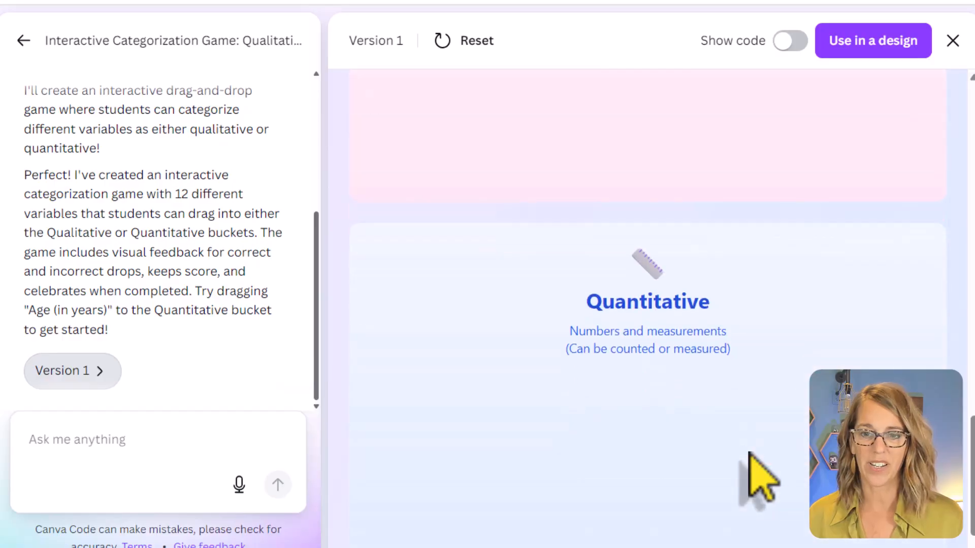
scroll(750, 454, up, 12)
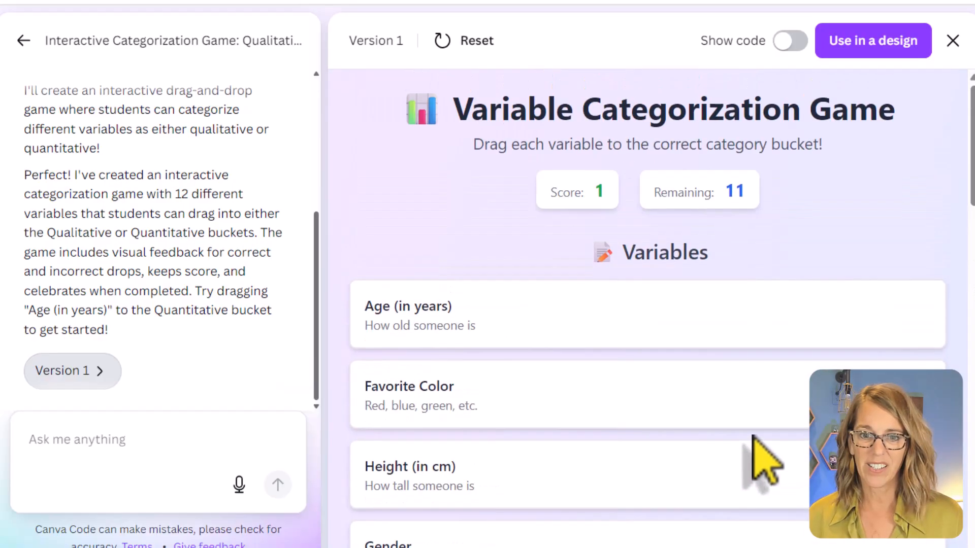
Step: Test the game by trying to place Test Score in the Qualitative bucket and to carry it down to the Quantitative bucket
scroll(884, 335, down, 15)
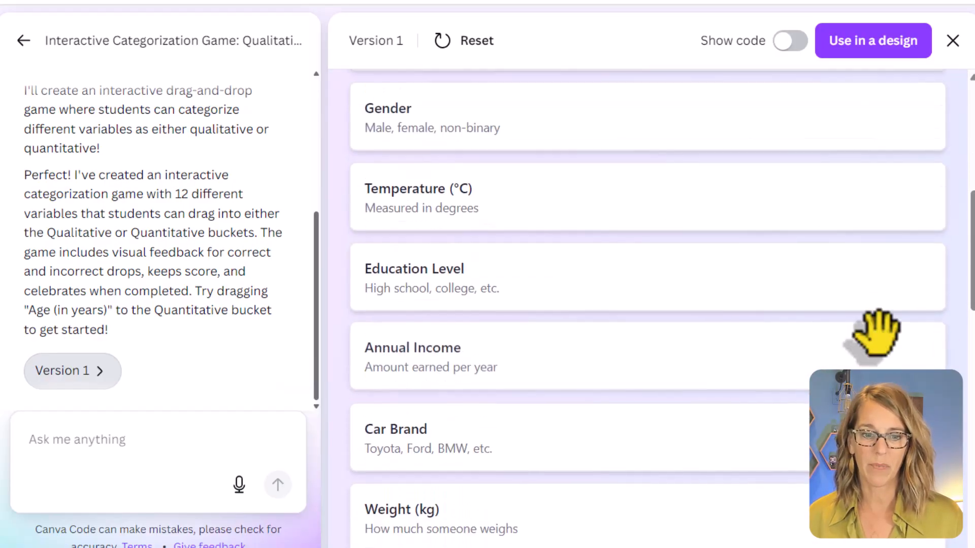
scroll(874, 335, down, 2)
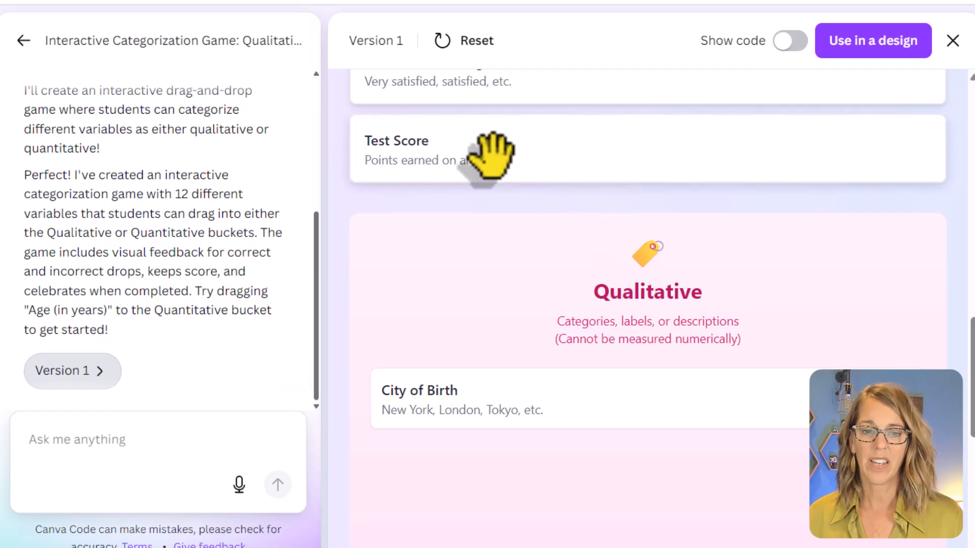
drag(503, 147, 526, 457)
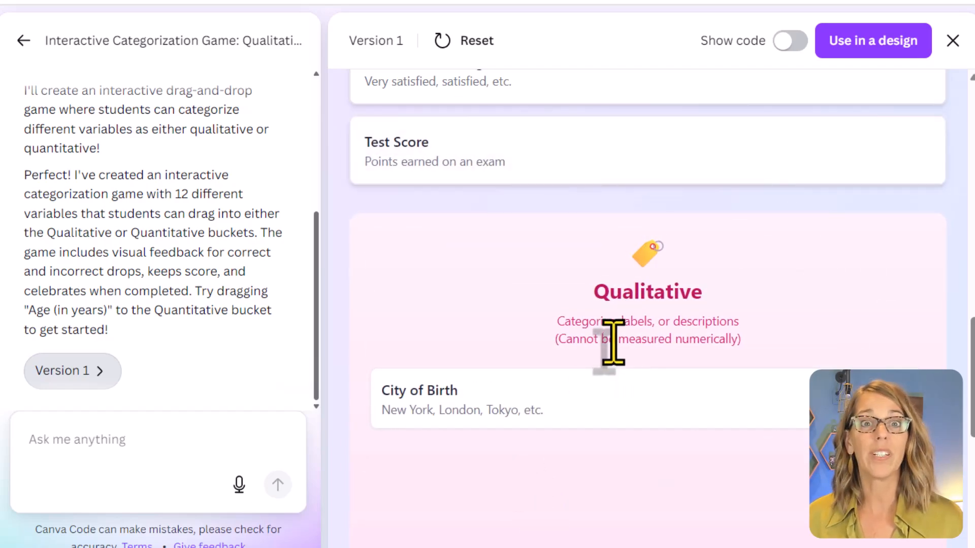
drag(555, 141, 581, 165)
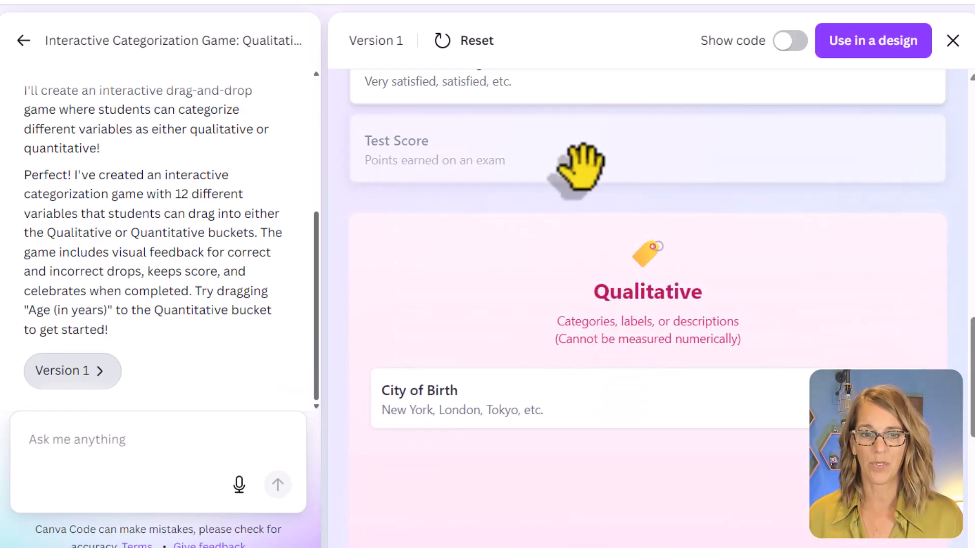
scroll(642, 351, down, 1)
scroll(645, 365, down, 2)
scroll(599, 305, up, 6)
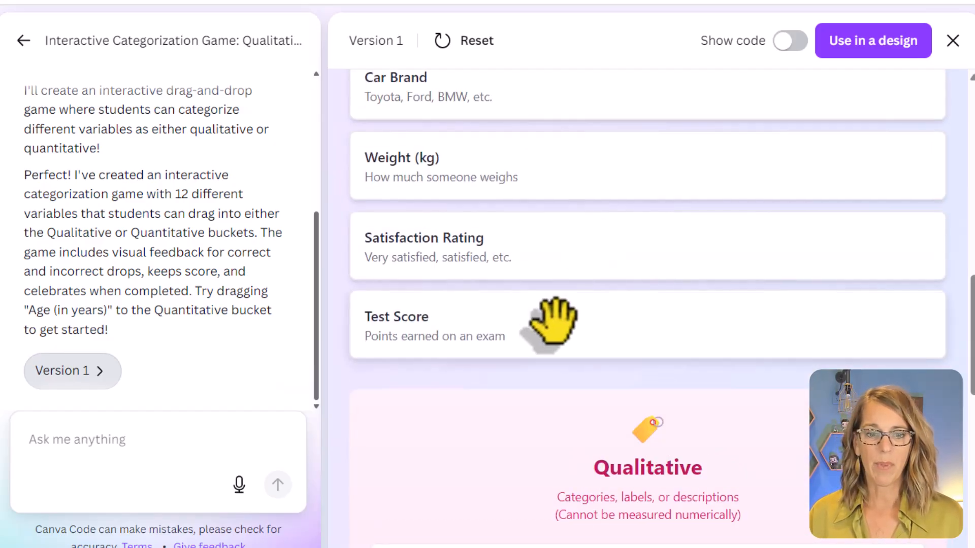
mouse_move(555, 320)
mouse_down()
mouse_move(548, 533)
mouse_move(566, 483)
mouse_move(557, 335)
mouse_up()
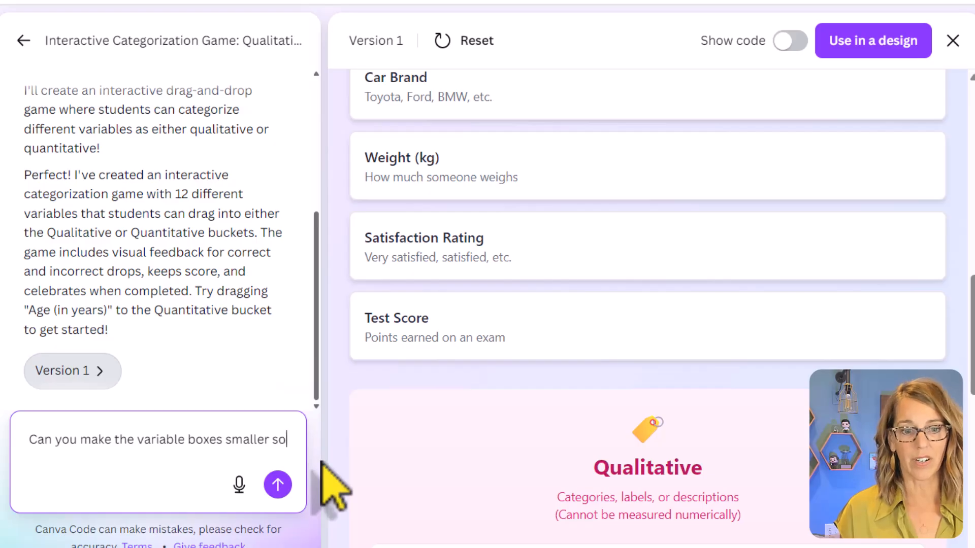
Step: Ask the AI to make the variable boxes smaller so they fit 3 across and to put the Qualitative and Quantitative boxes next to each other horizontally
text(they ta)
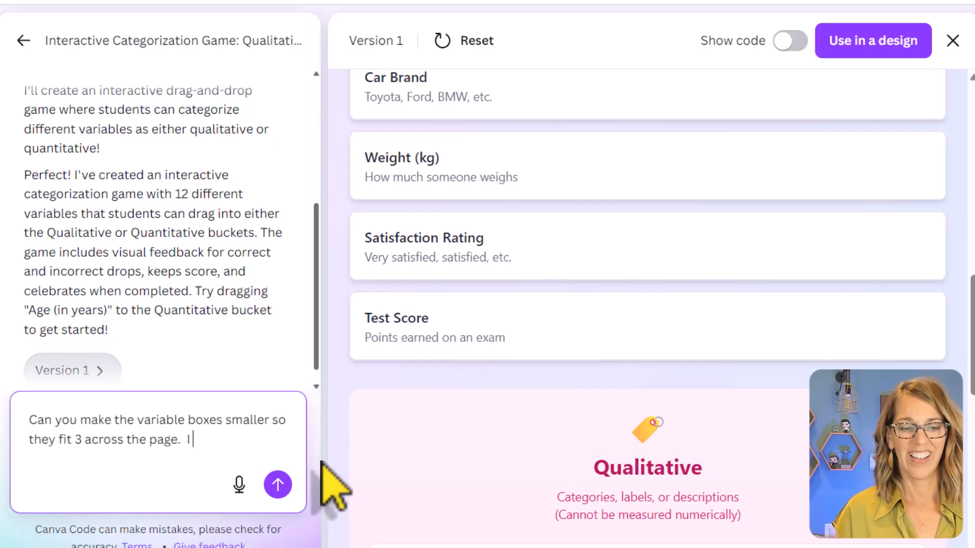
text( Qualitative and Quantitative boxes n)
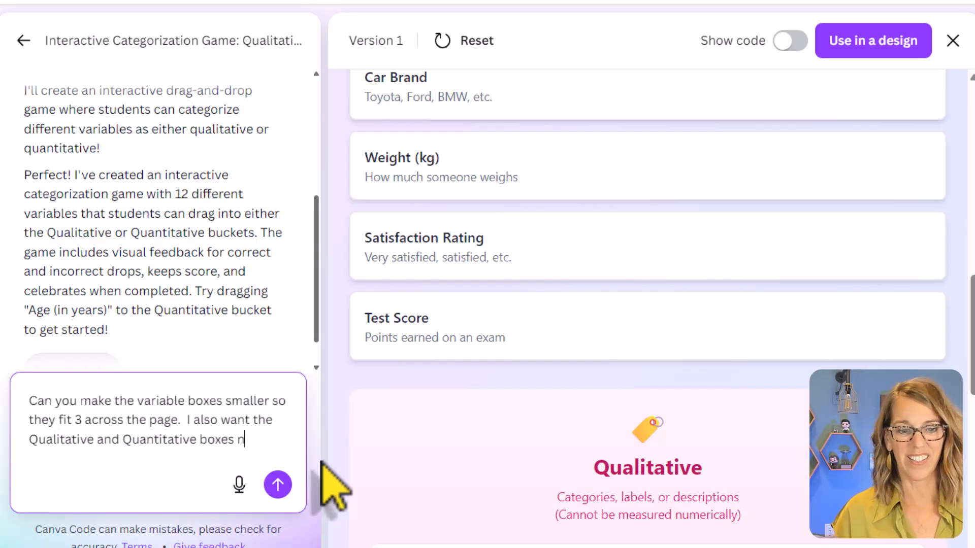
text(ext to each other horizo)
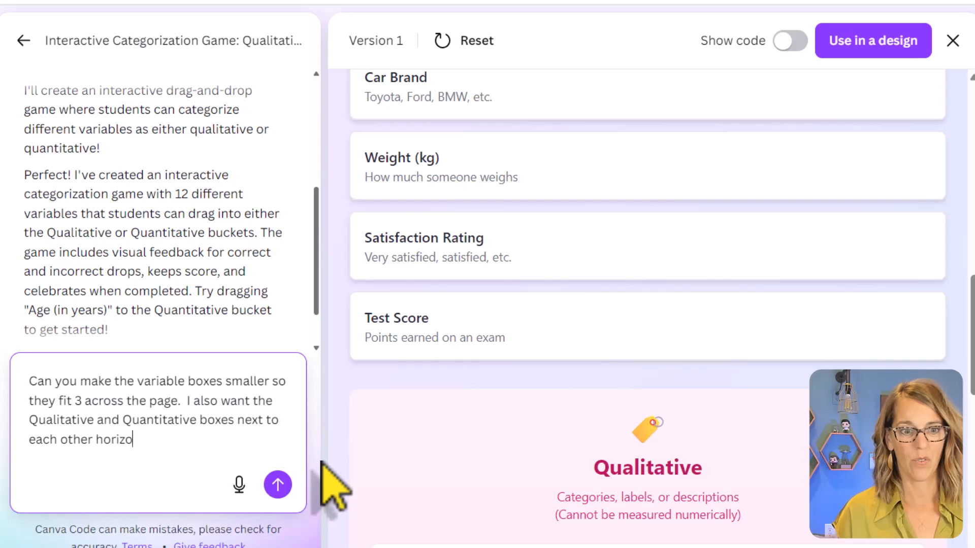
text(.)
key(Return)
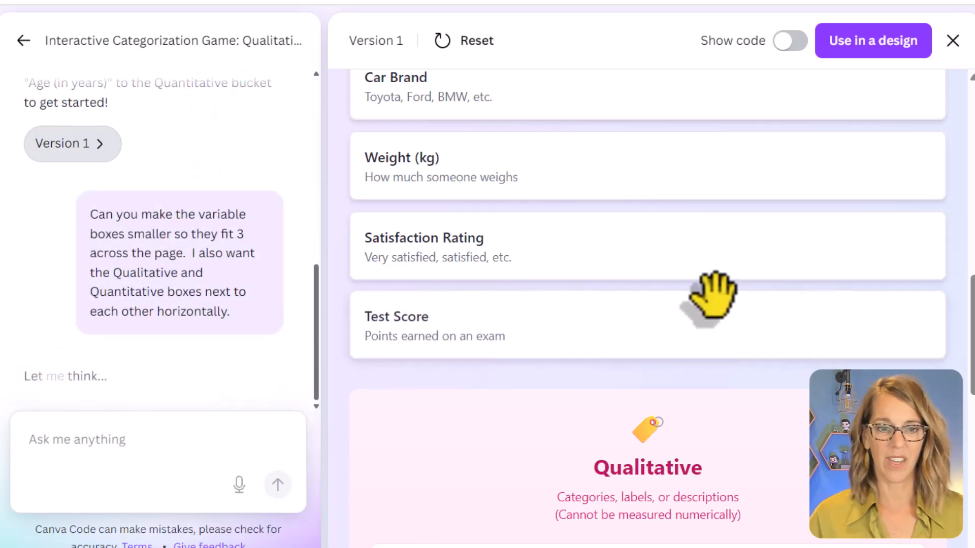